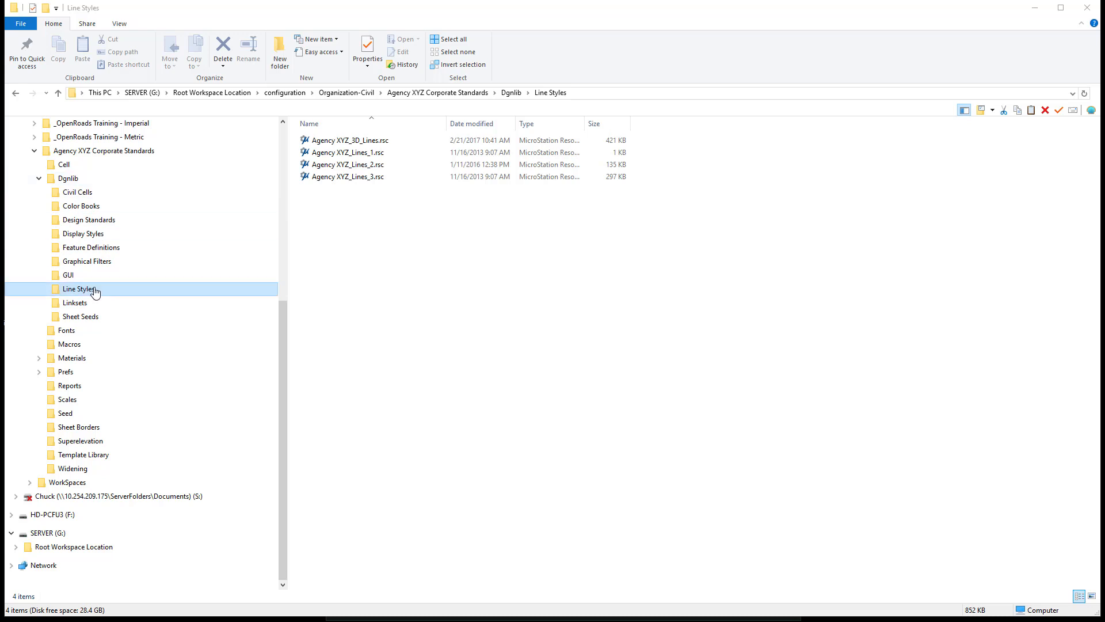
- Create a new folder named RSC Backup inside the Line Styles folder
right_click(315, 231)
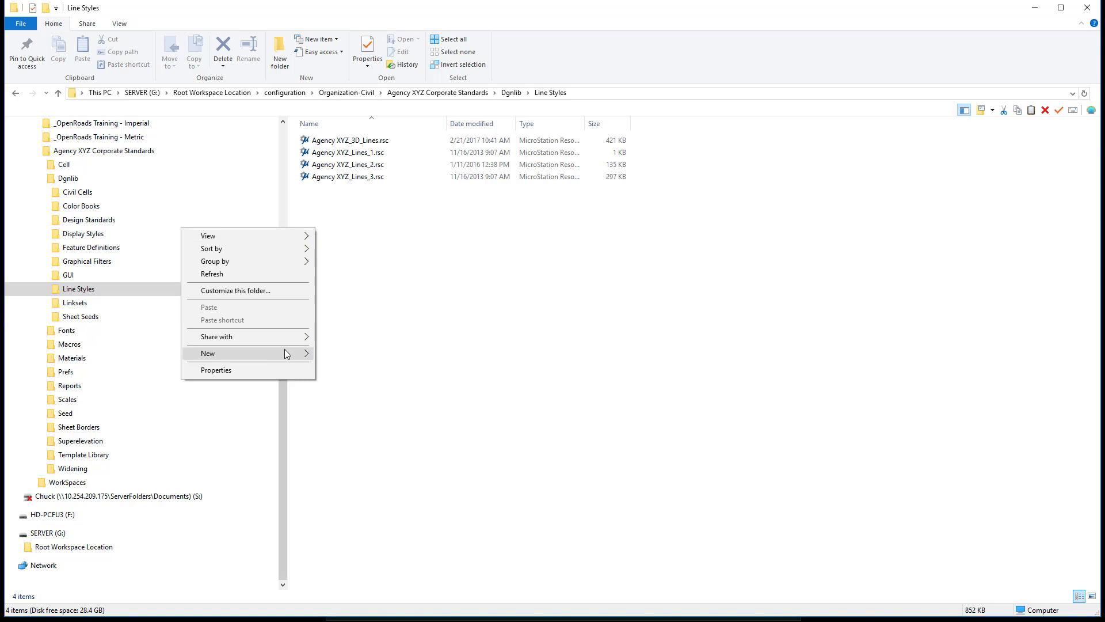
mouse_move(284, 354)
click(172, 352)
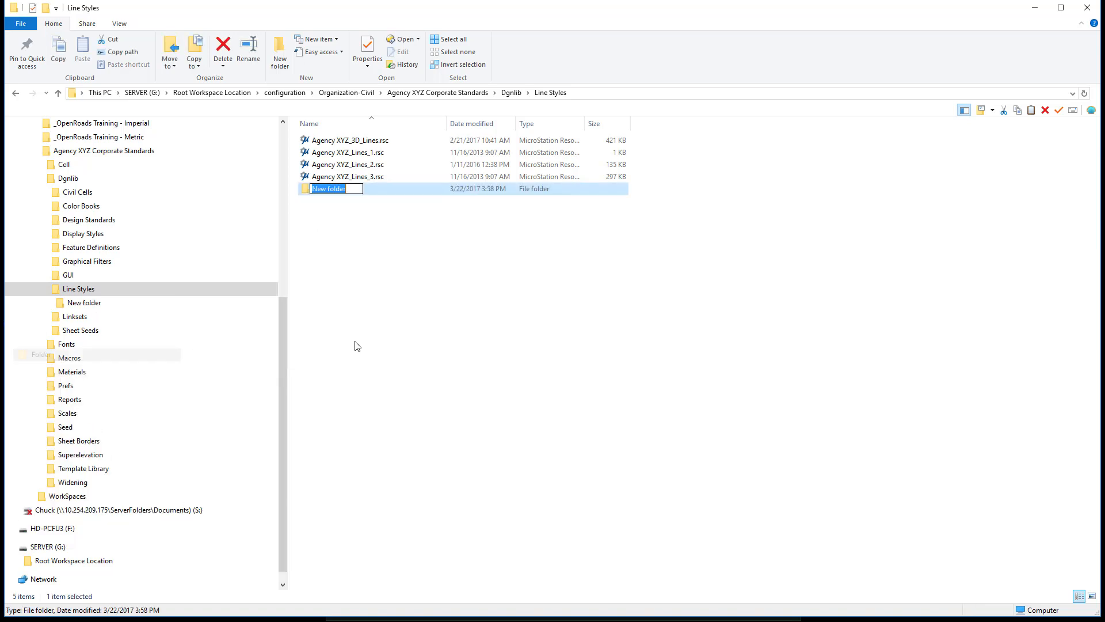
text(RS)
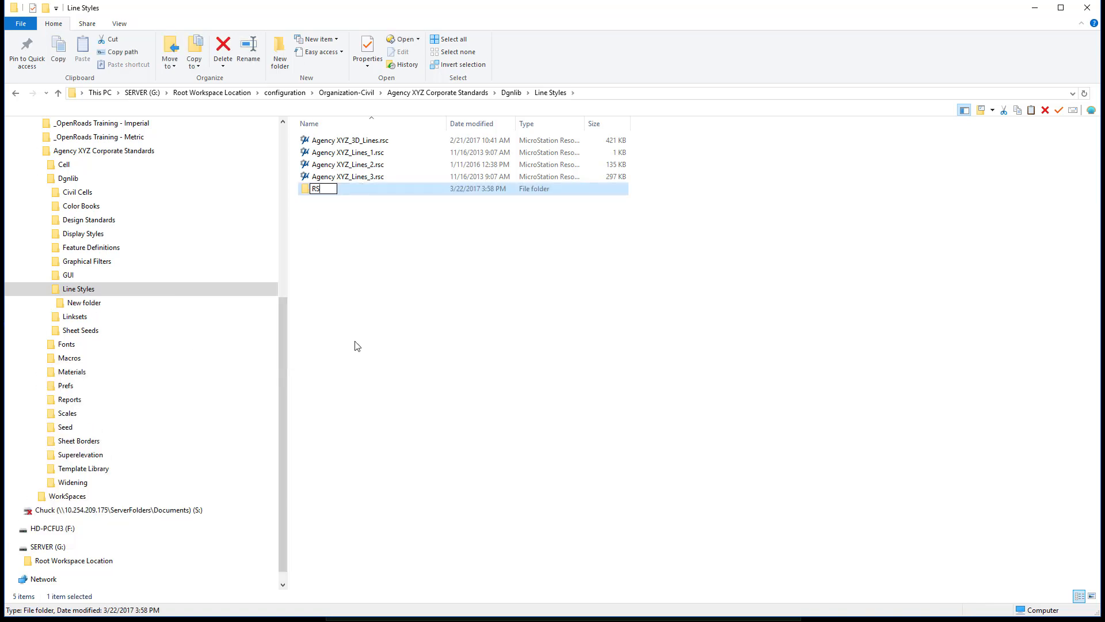
text(C Back)
key(BackSpace)
text(up)
key(Return)
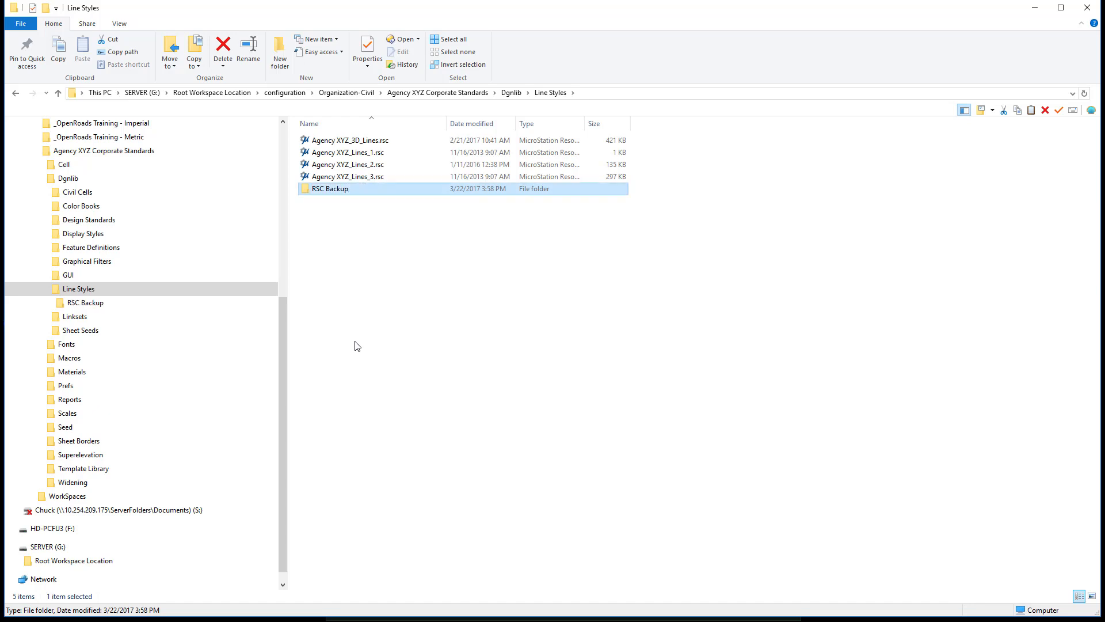
- Move the four Agency XYZ .rsc line style files from Line Styles into the RSC Backup folder and check both folders
click(366, 274)
click(356, 140)
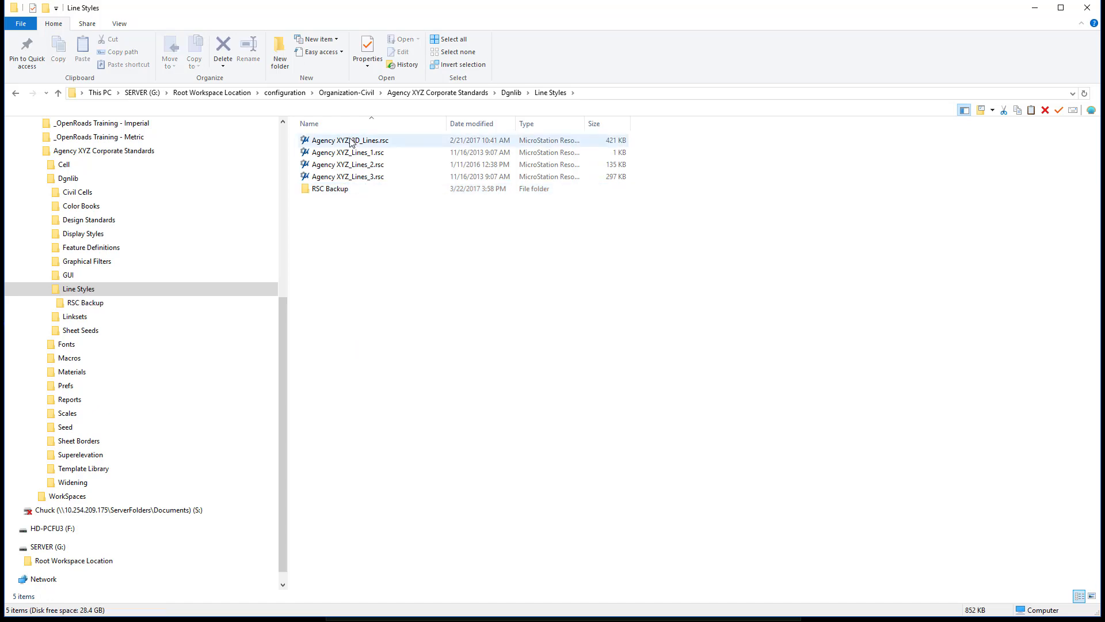
shift+click(349, 176)
right_click(347, 177)
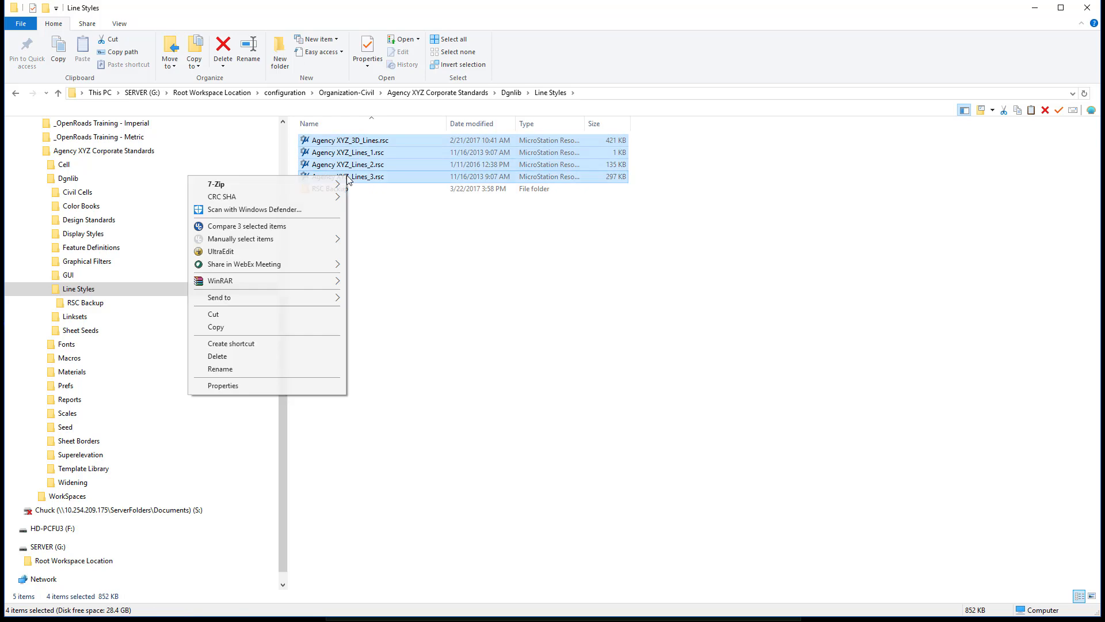
click(258, 313)
double_click(320, 191)
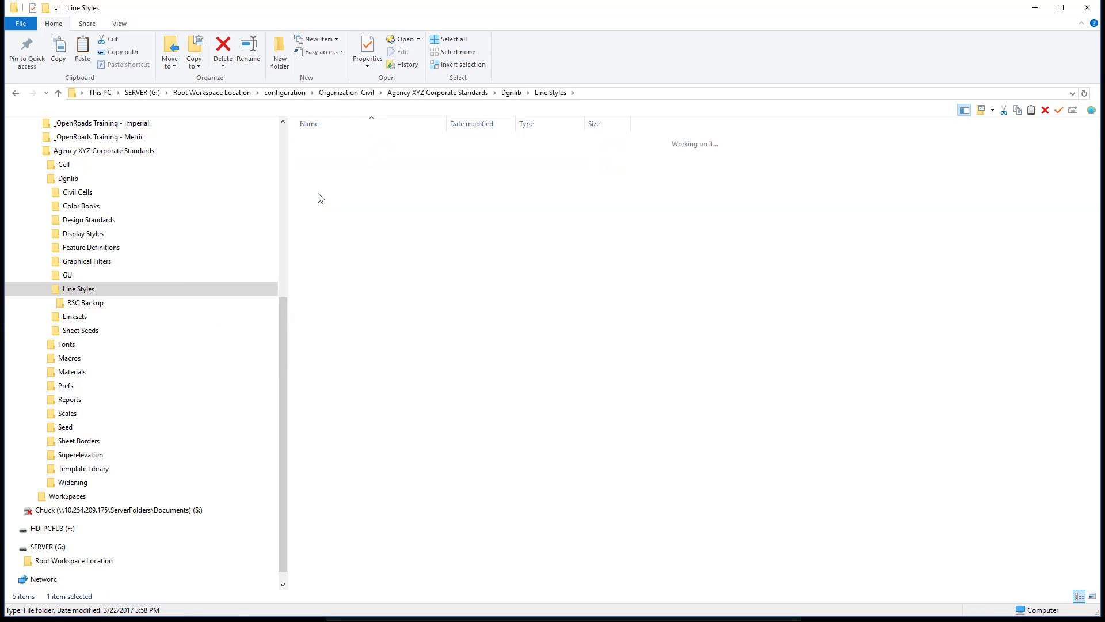
right_click(320, 197)
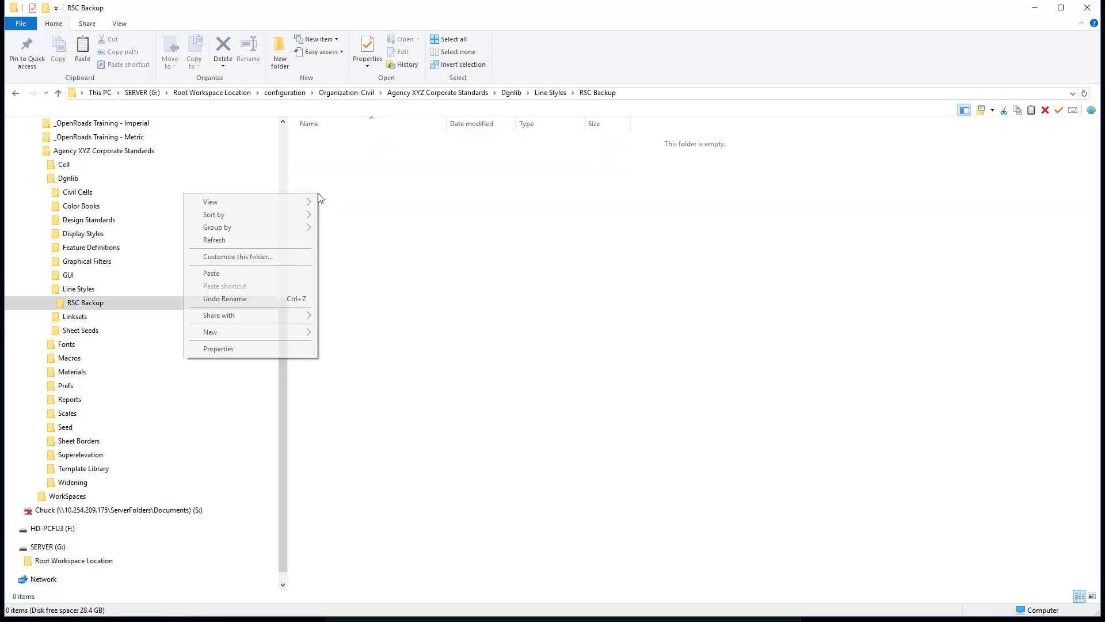
click(270, 272)
click(455, 292)
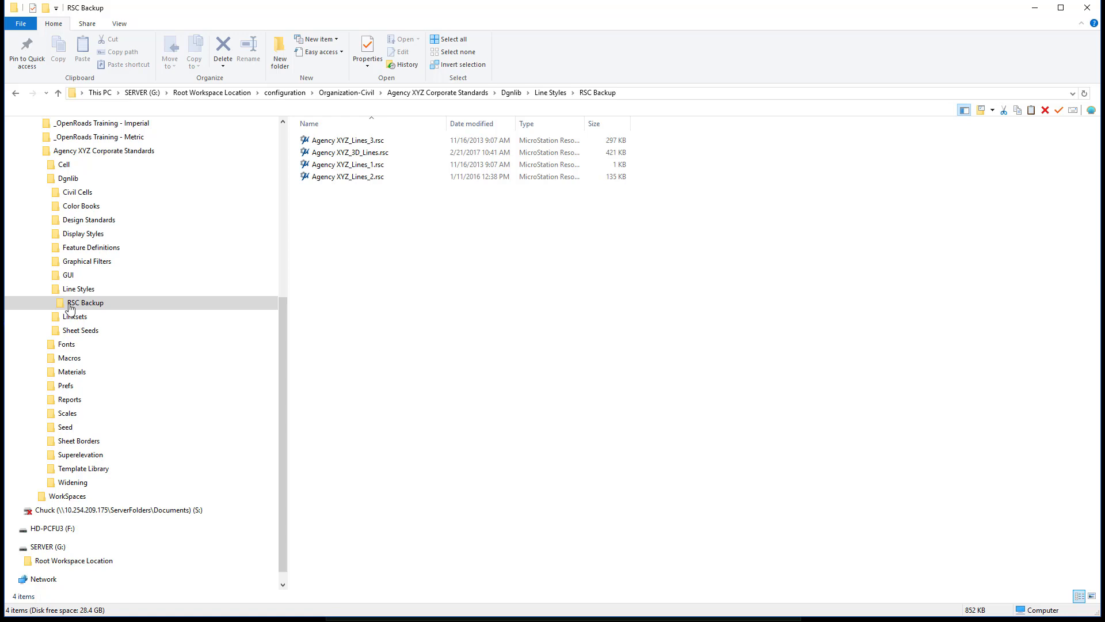
click(80, 289)
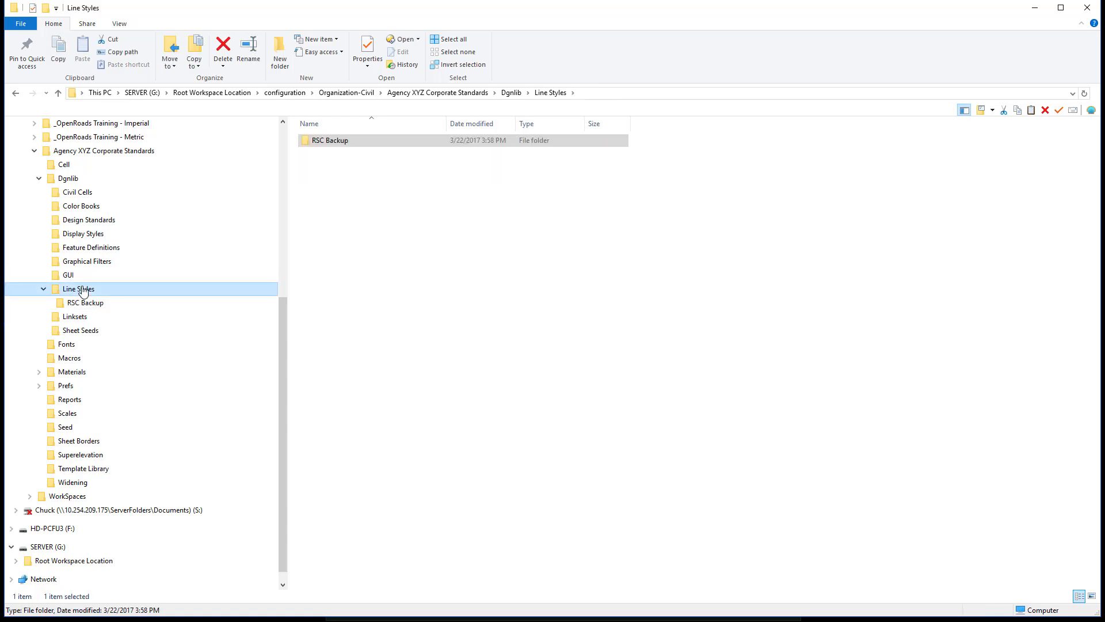
click(85, 303)
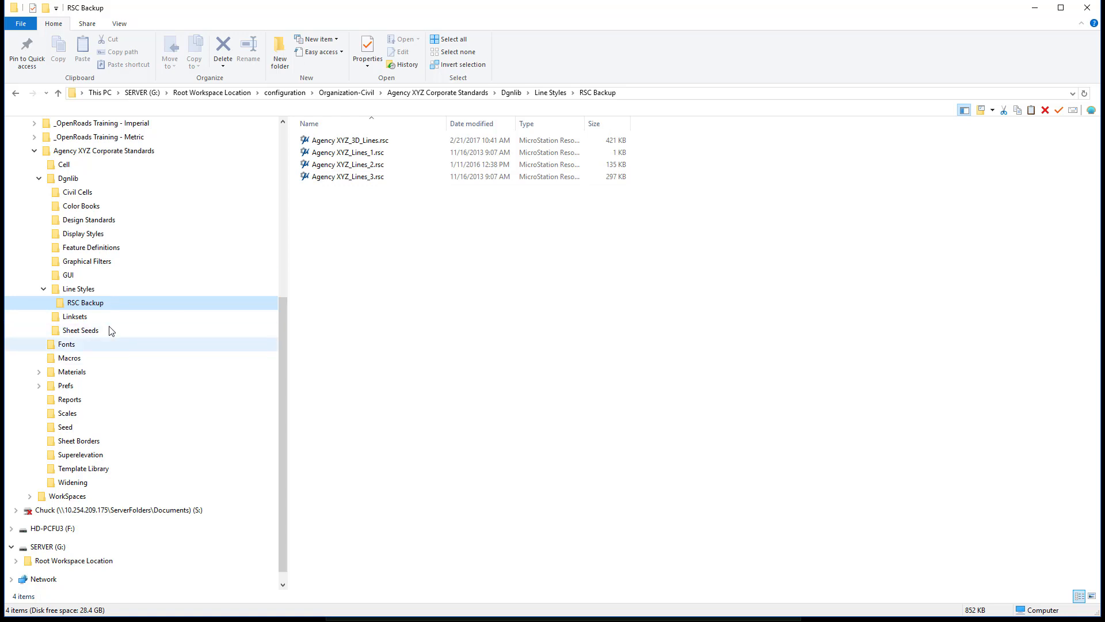
- Copy Seed3D - Imperial Design.dgn from the Seed folder into the Line Styles folder
click(86, 426)
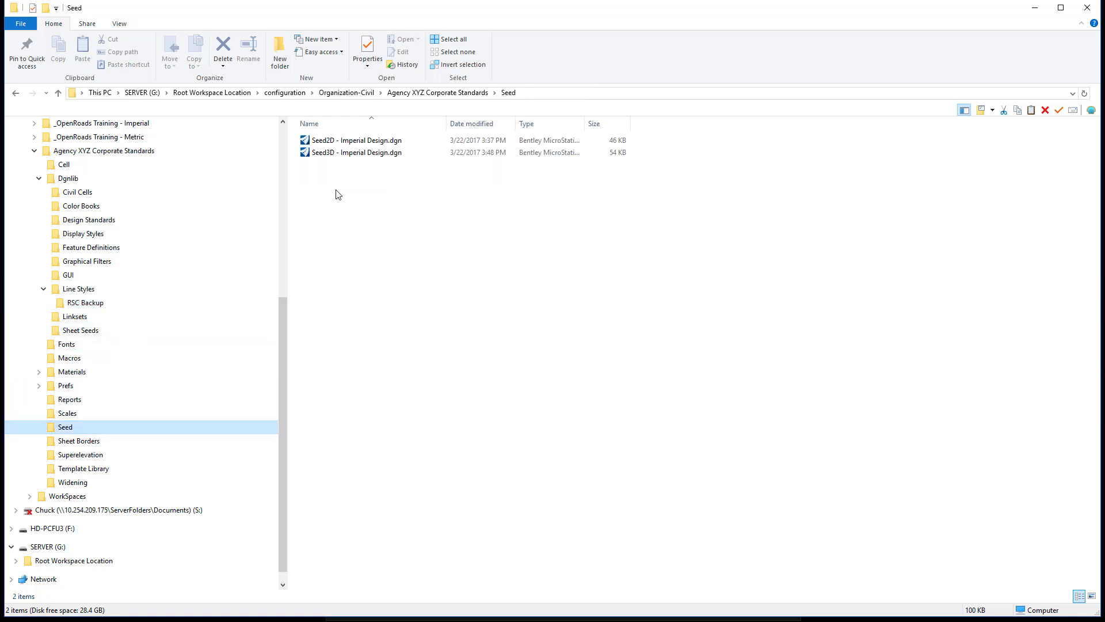
right_click(345, 154)
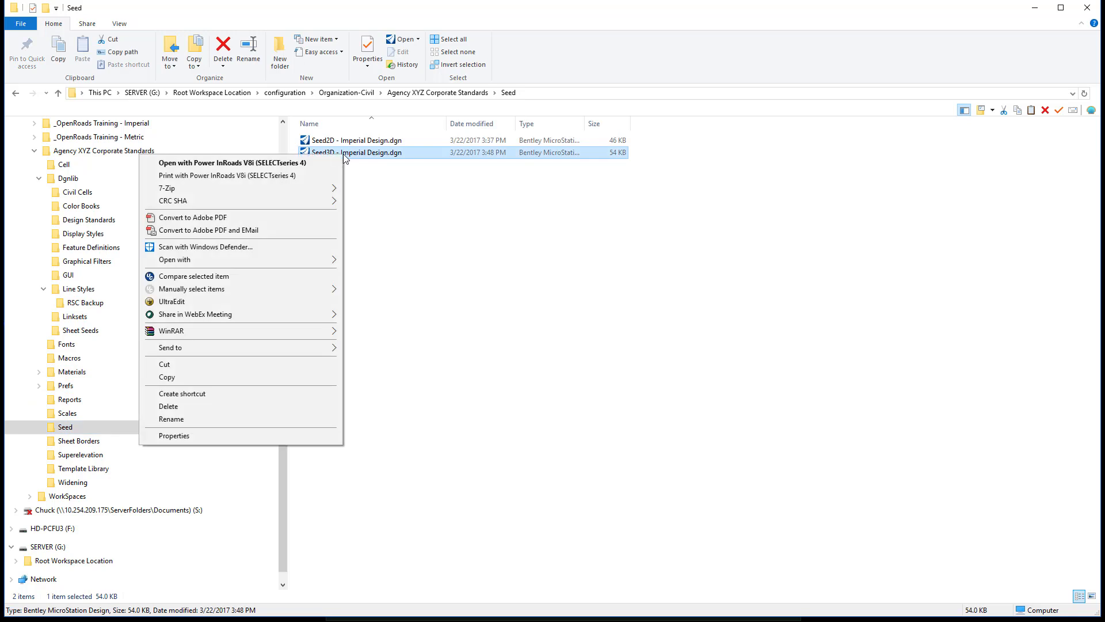
click(236, 376)
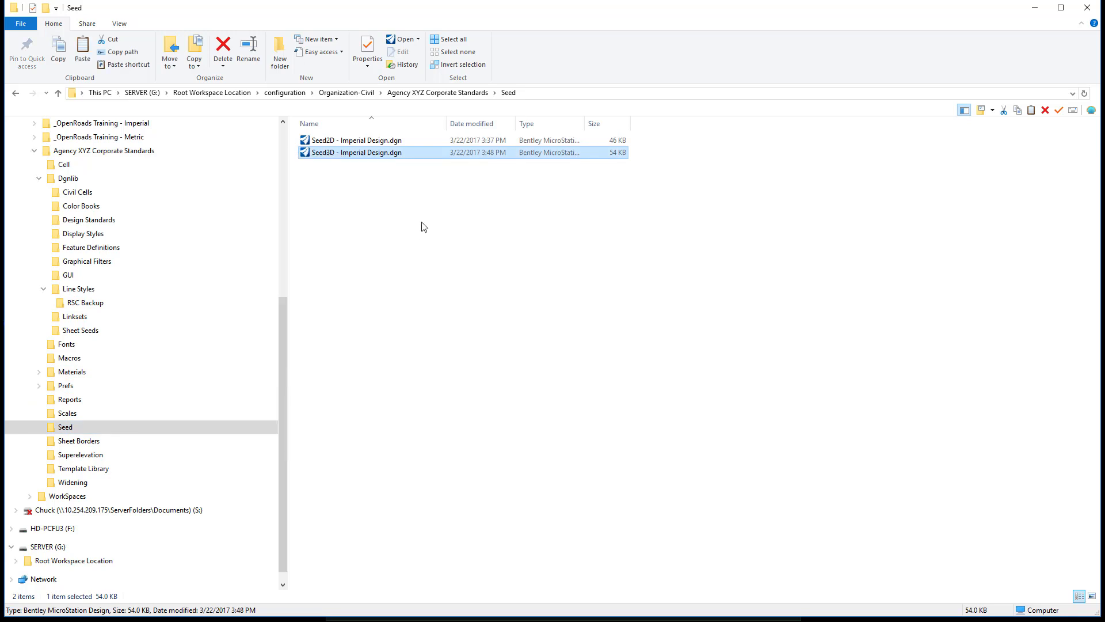
click(106, 290)
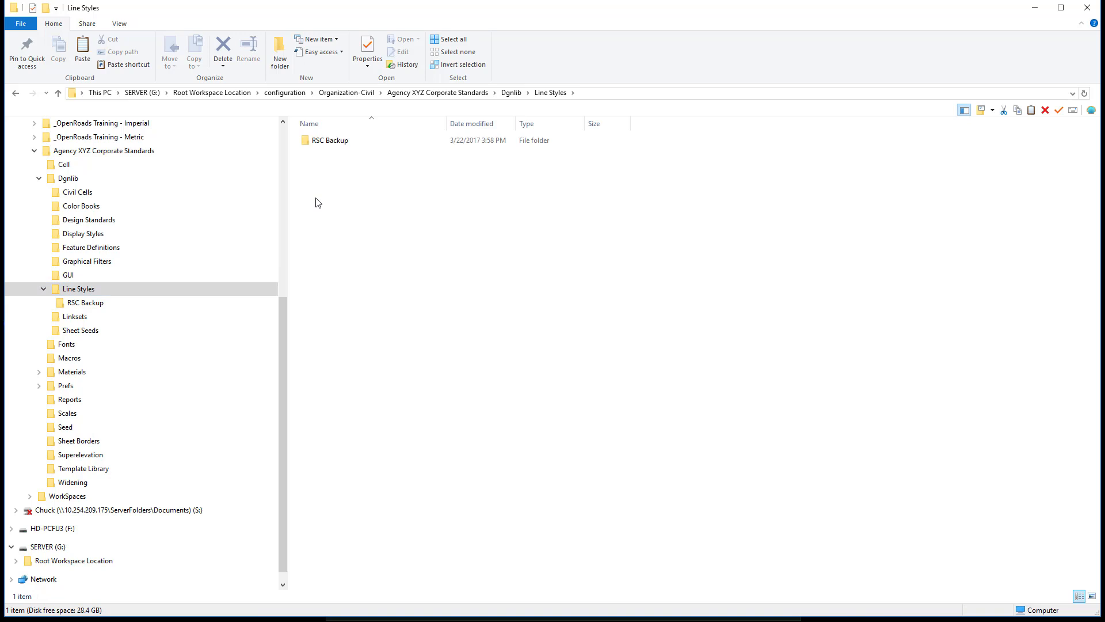
right_click(316, 198)
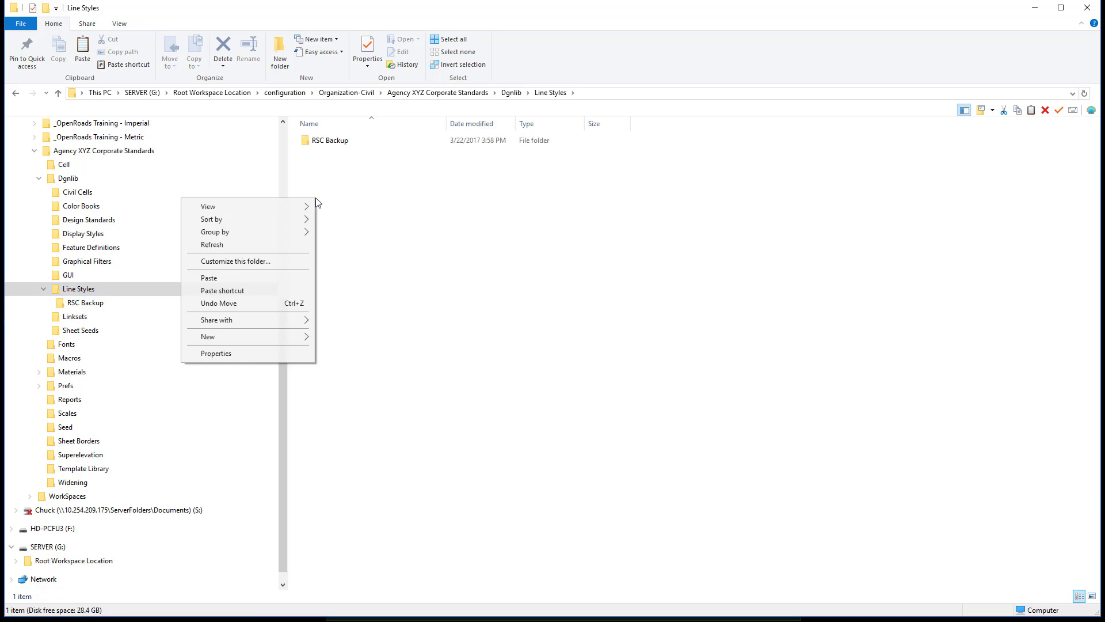
click(237, 275)
- Rename the copied seed file in Line Styles as Agency XYZ Linestyles.dgn
right_click(364, 153)
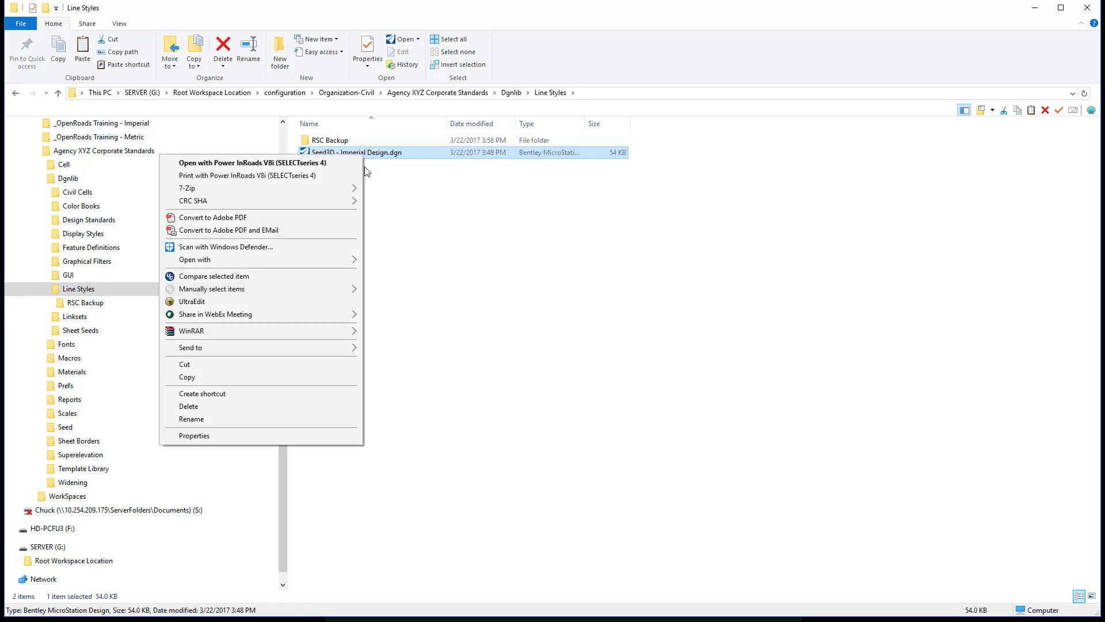
click(260, 418)
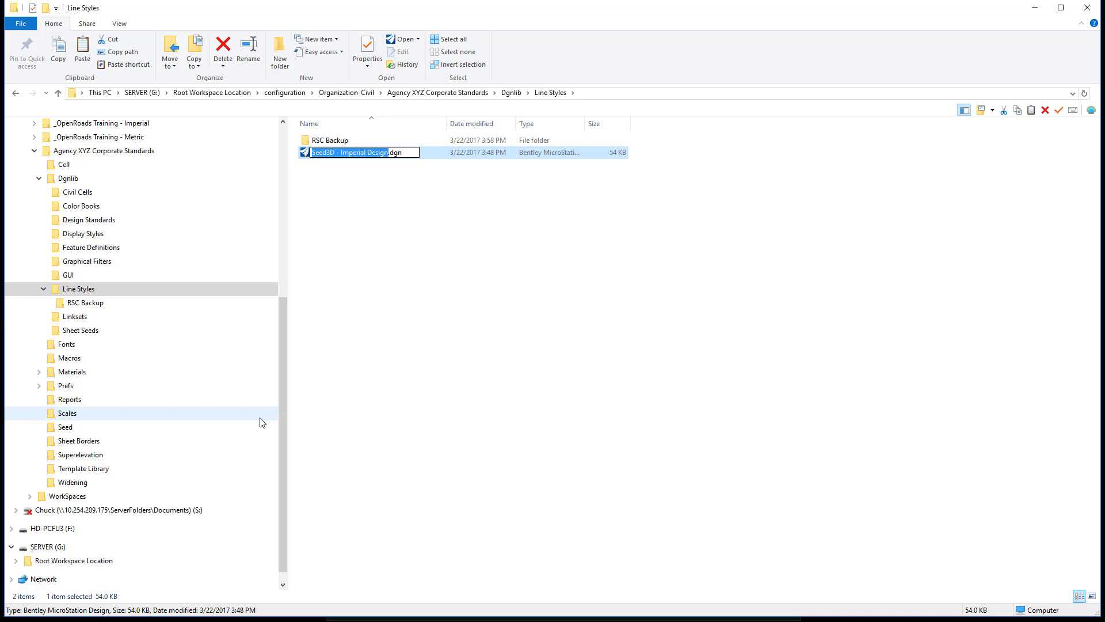
text(Agency )
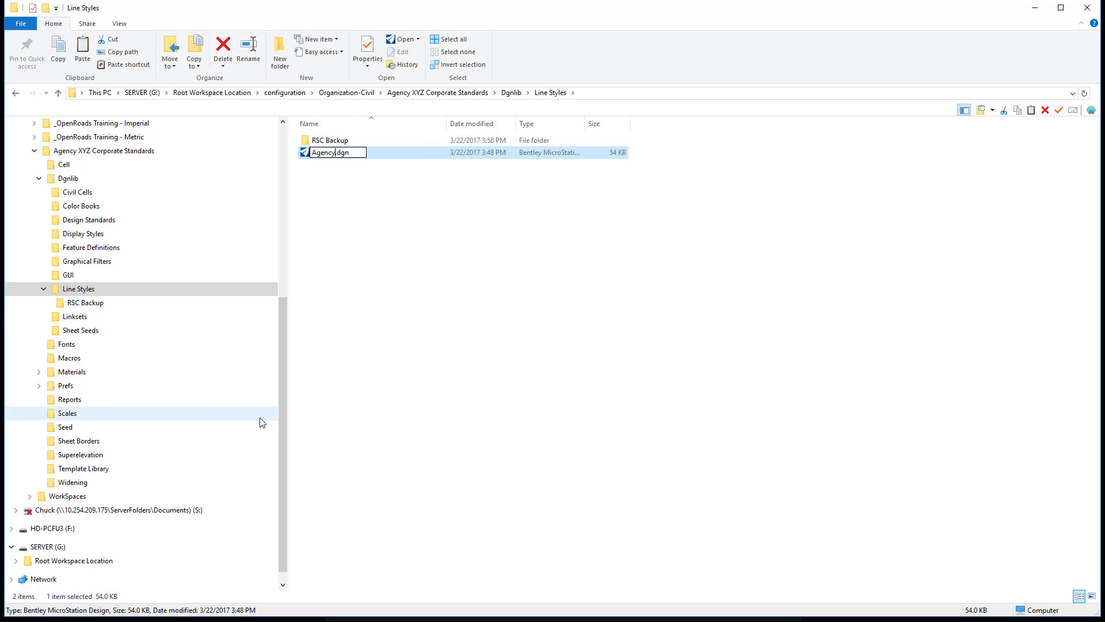
text(XYZ Linestyles)
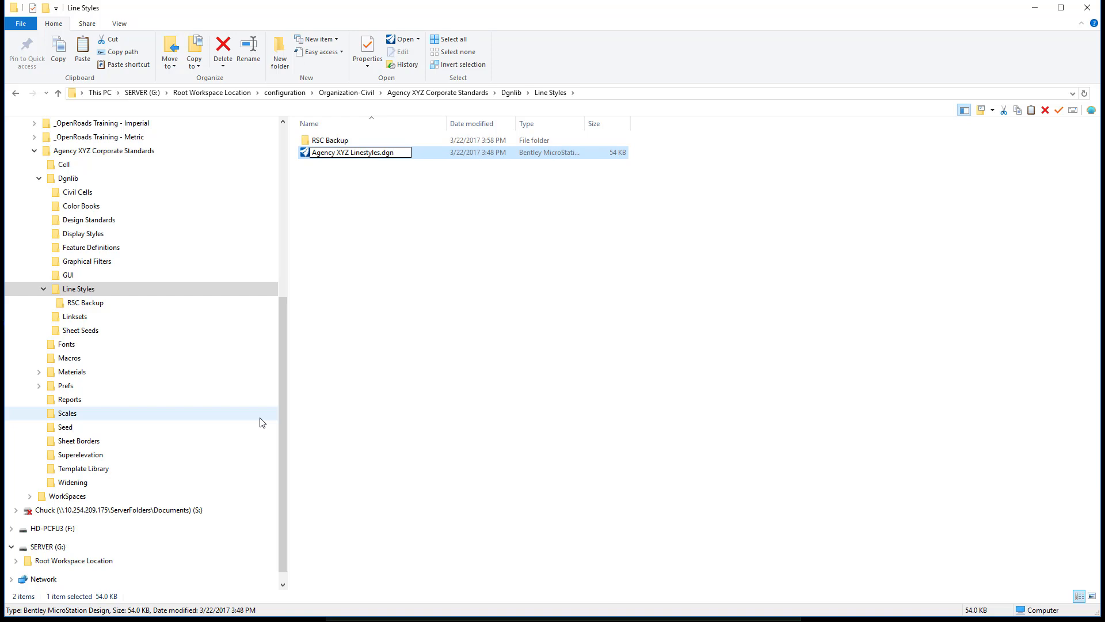
key(Return)
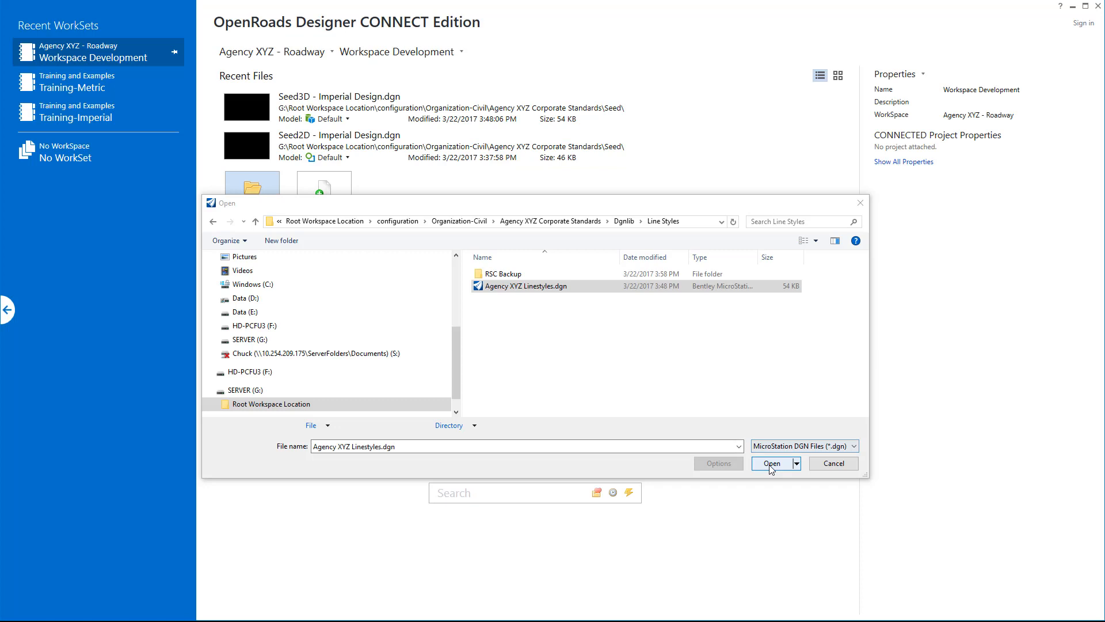
- Open Agency XYZ Linestyles.dgn in OpenRoads Designer and bring up the Line Style Editor
click(776, 463)
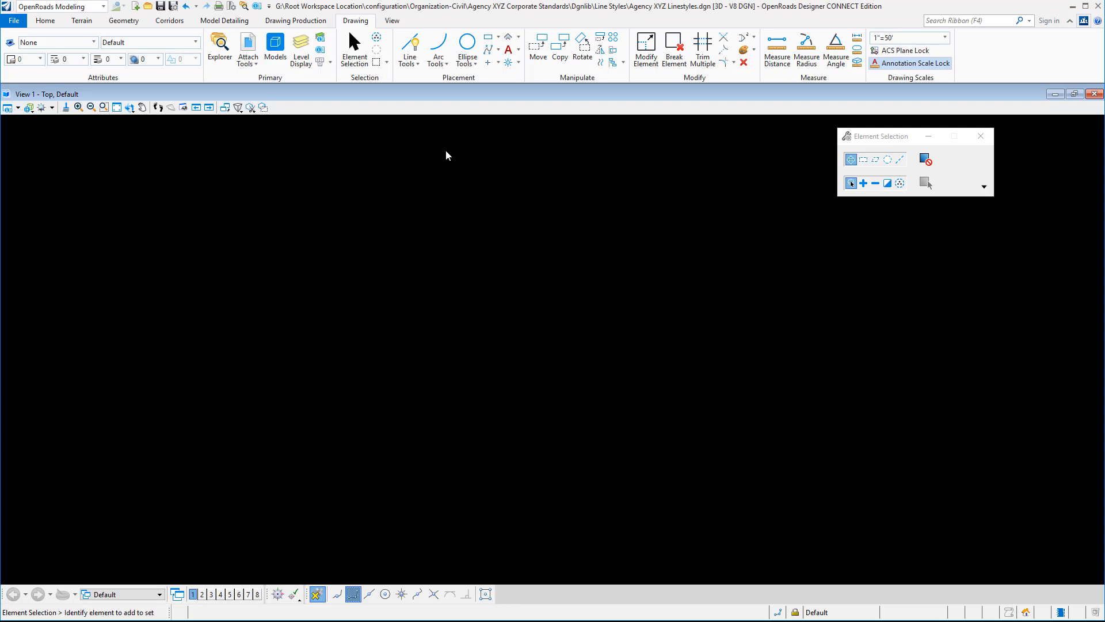
click(58, 60)
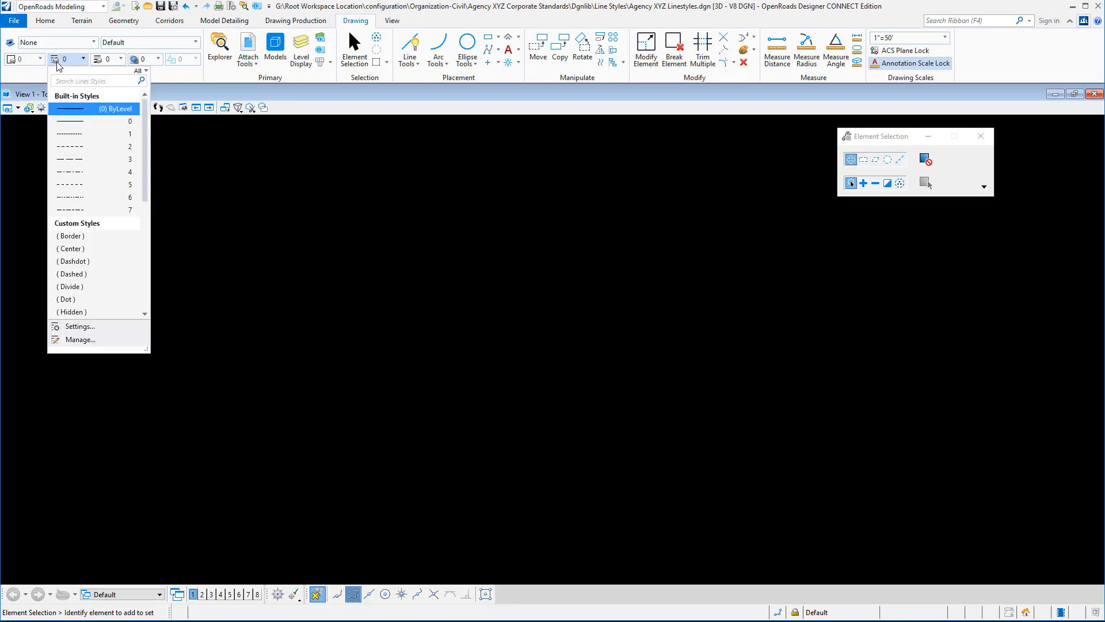
click(78, 339)
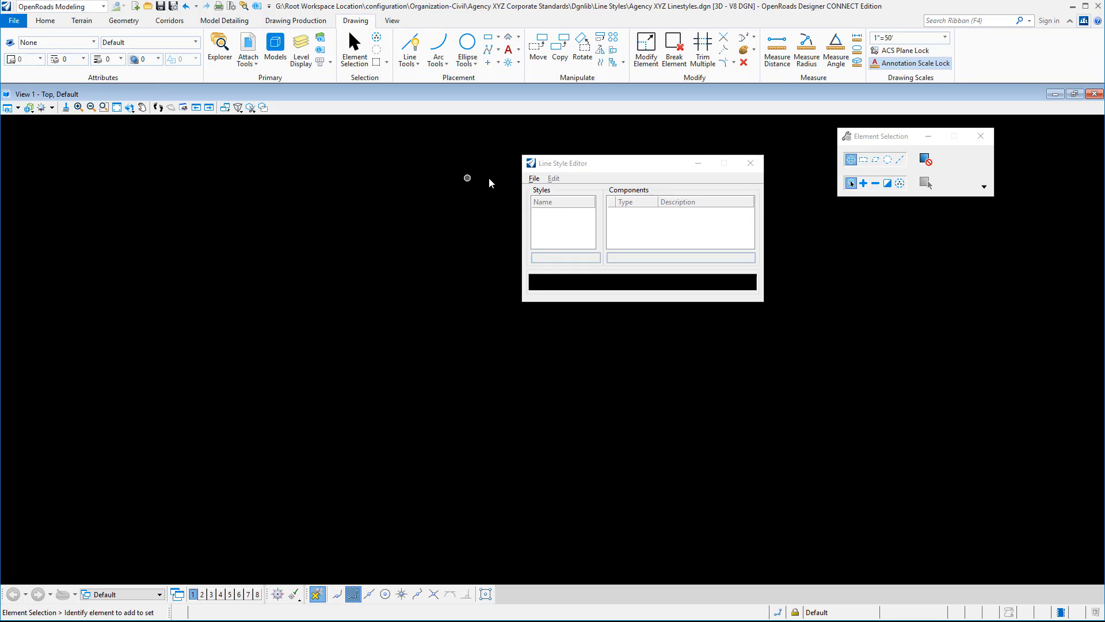
- Start importing a MicroStation Resource File (RSC) from the Line Style Editor
click(534, 179)
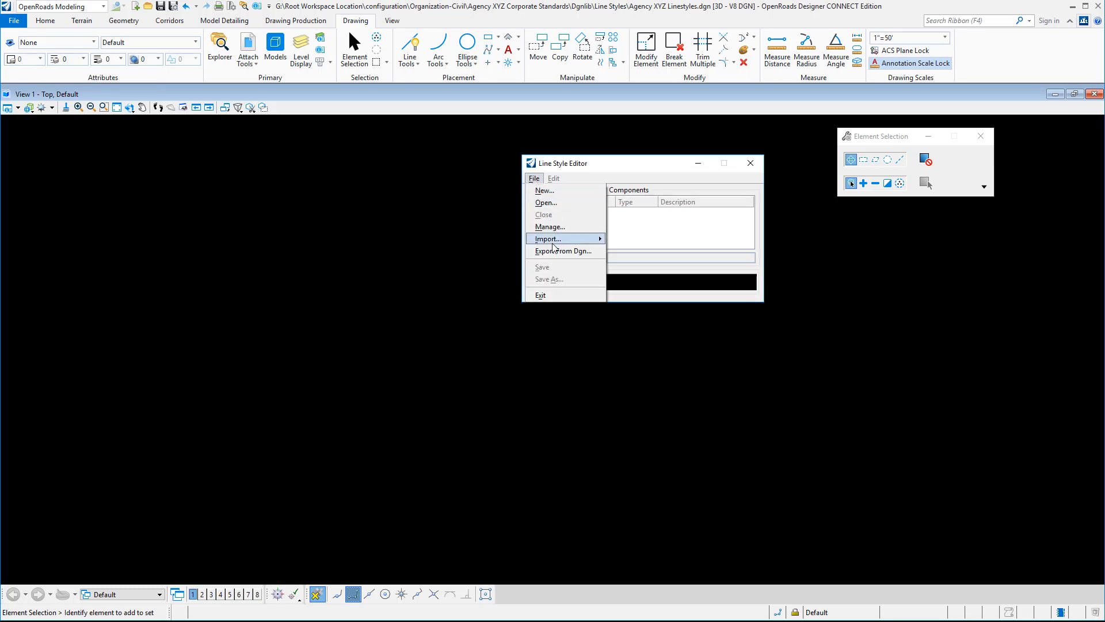
mouse_move(559, 241)
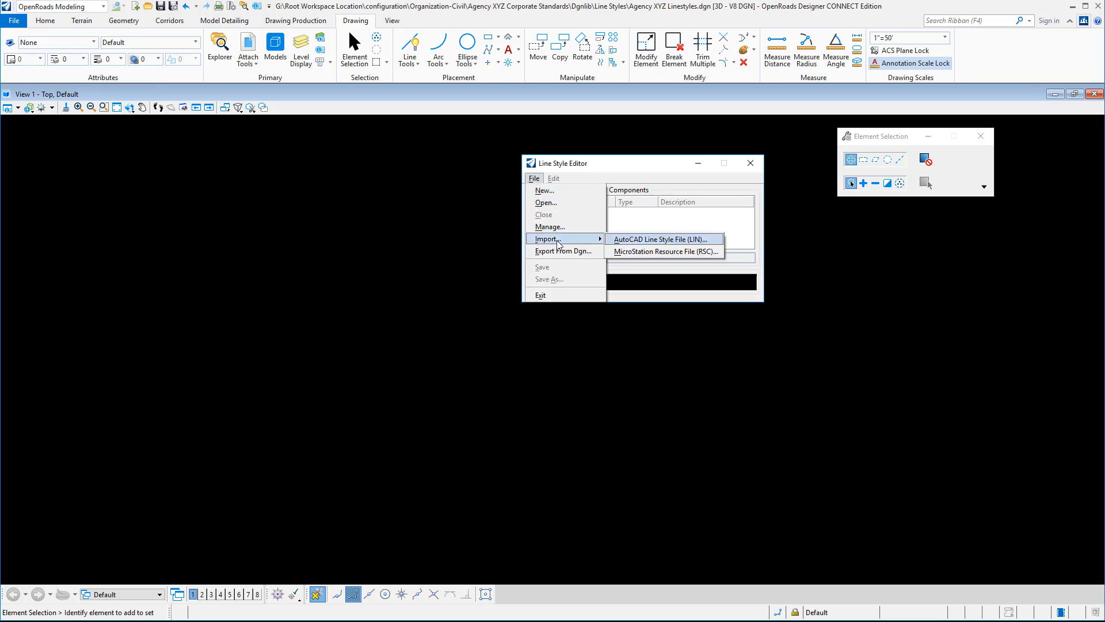
click(626, 251)
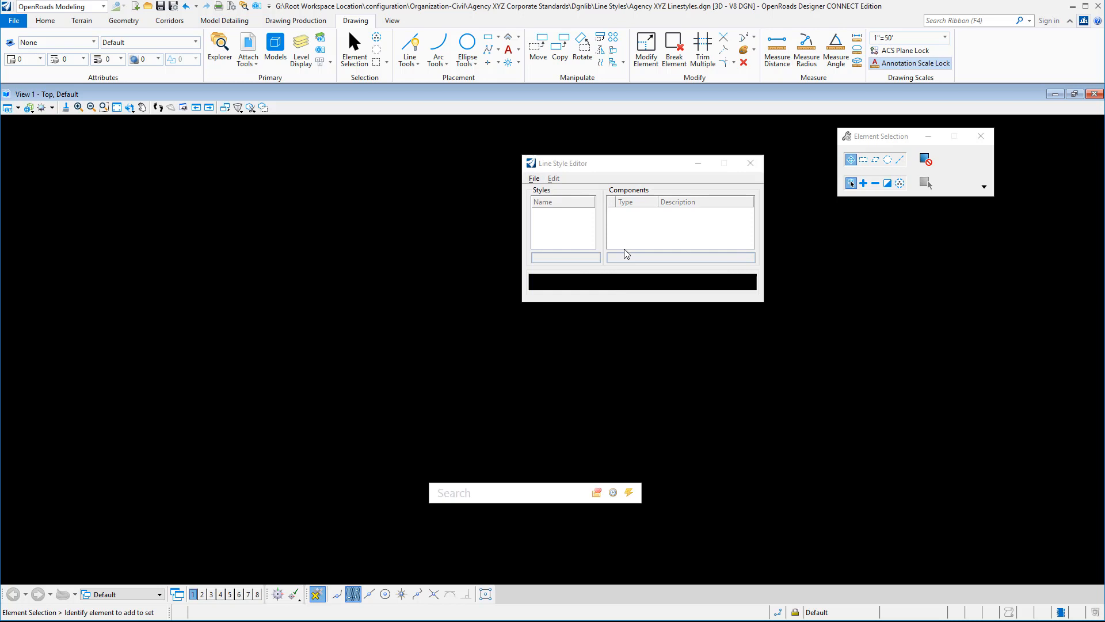
right_click(515, 353)
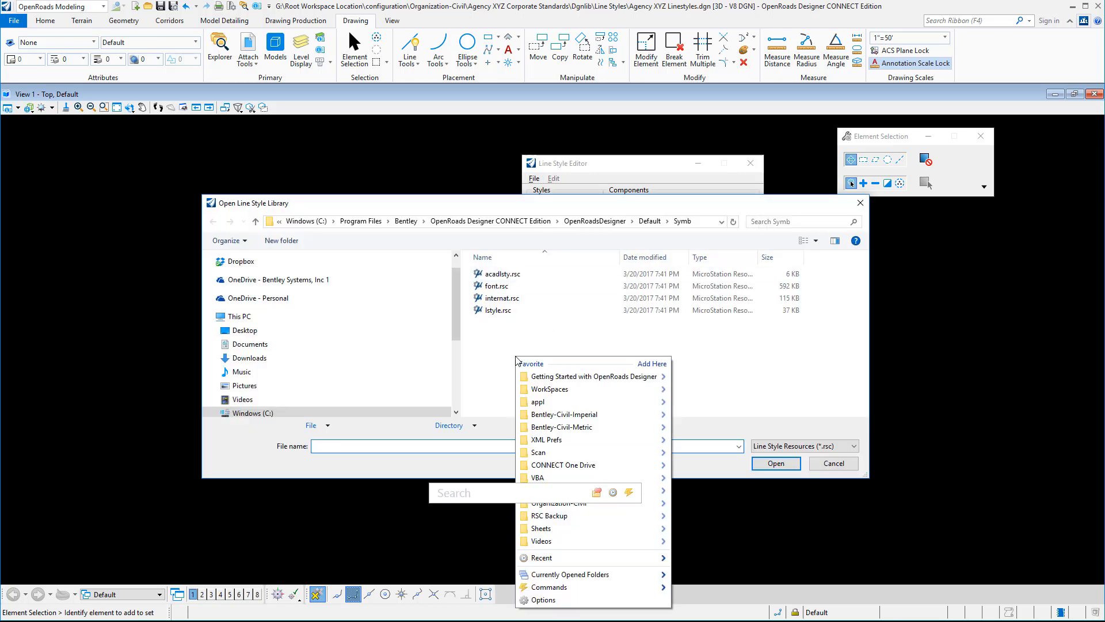
click(514, 345)
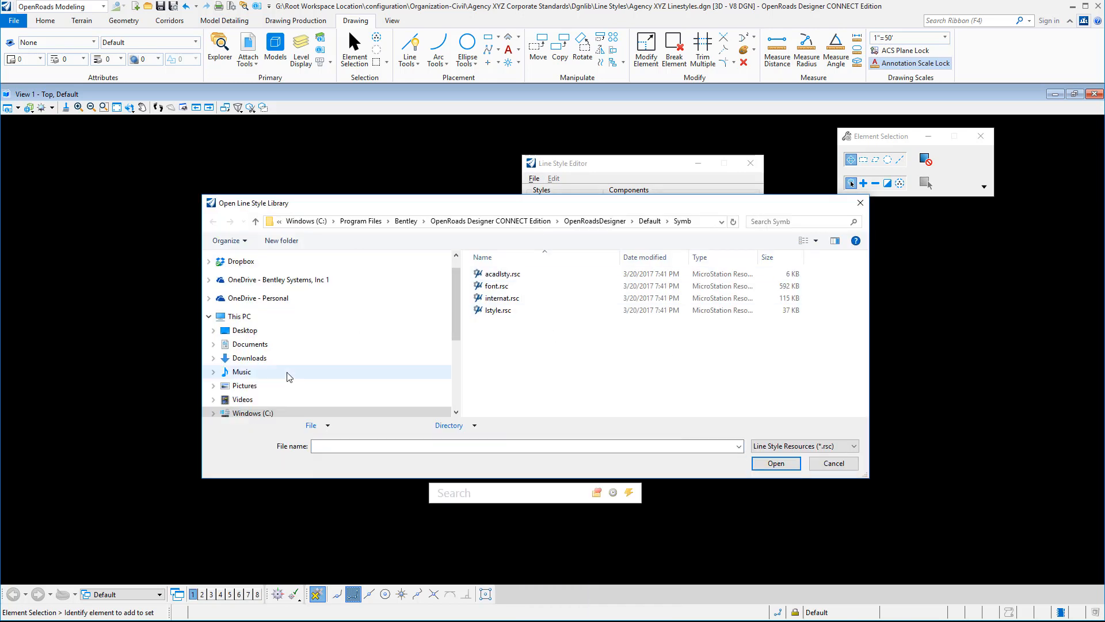
- Browse on SERVER (G:) to the RSC Backup folder under Agency XYZ Corporate Standards, Dgnlib, Line Styles
scroll(296, 372, down, 1)
scroll(298, 377, down, 1)
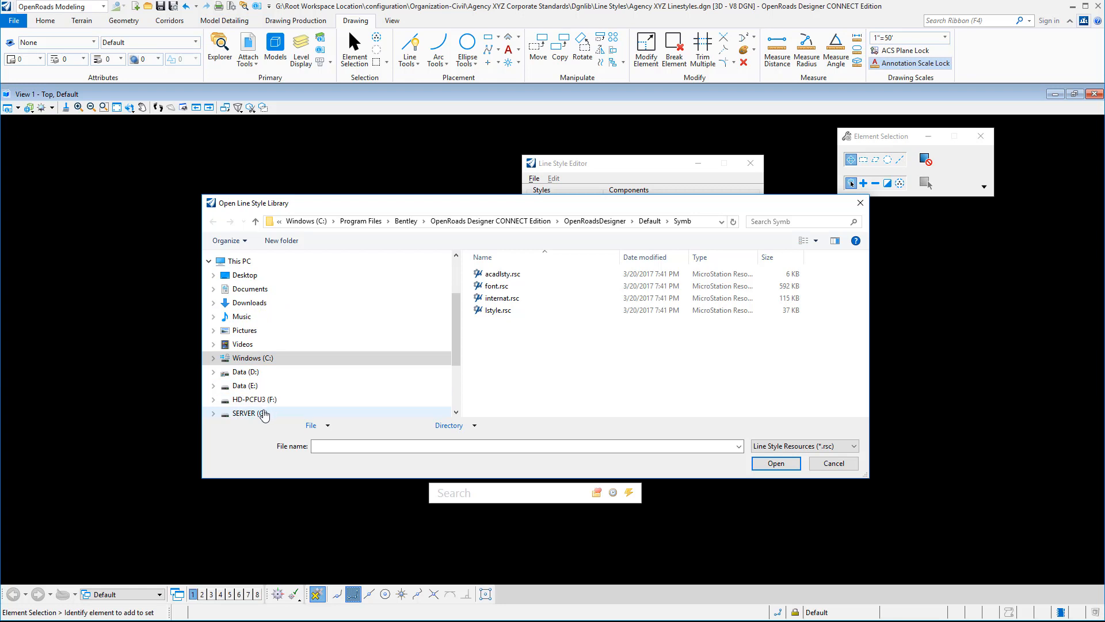
click(264, 413)
double_click(499, 275)
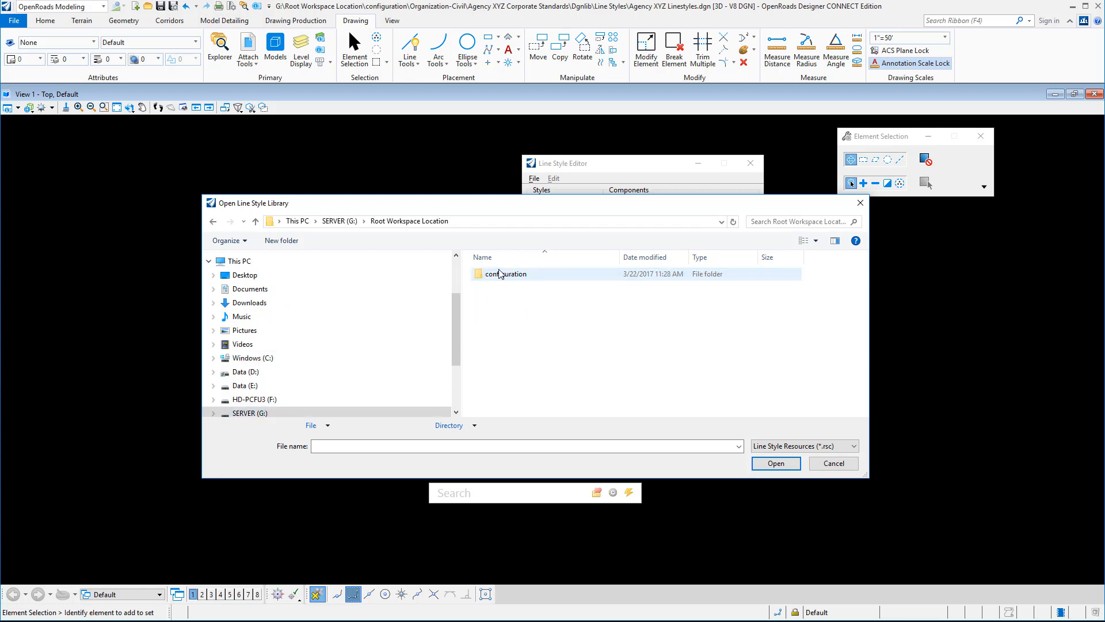
double_click(499, 277)
double_click(496, 287)
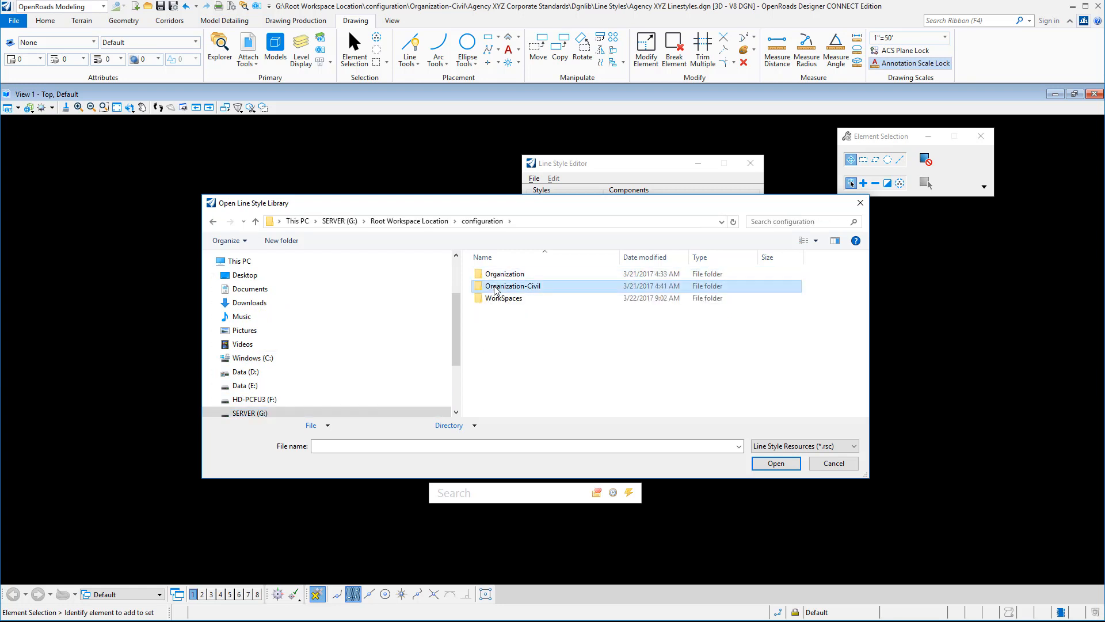
double_click(498, 299)
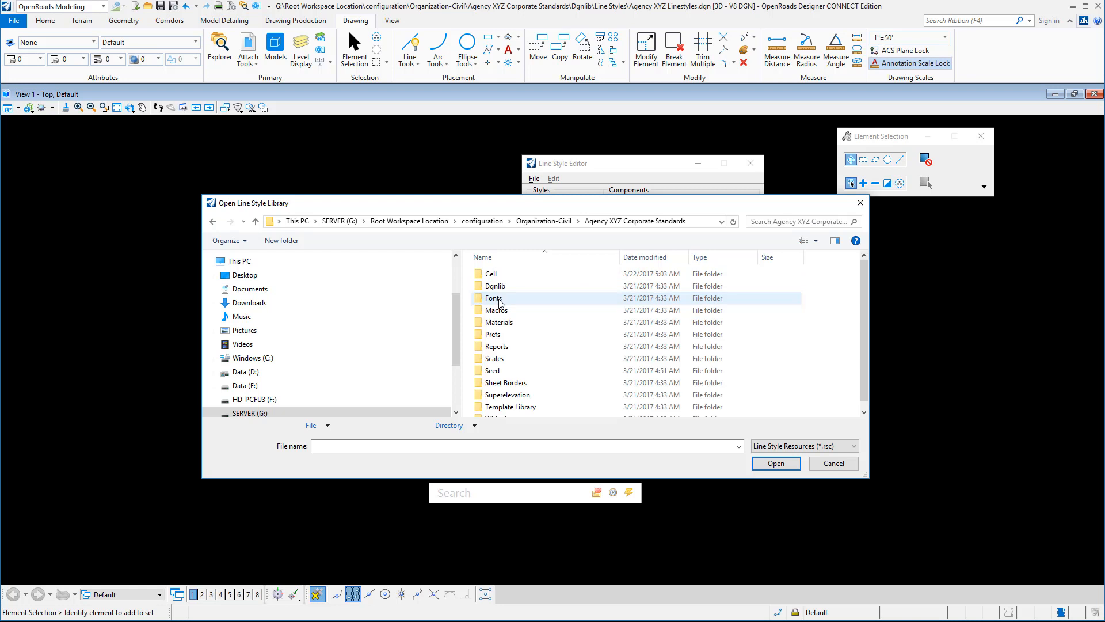
double_click(496, 287)
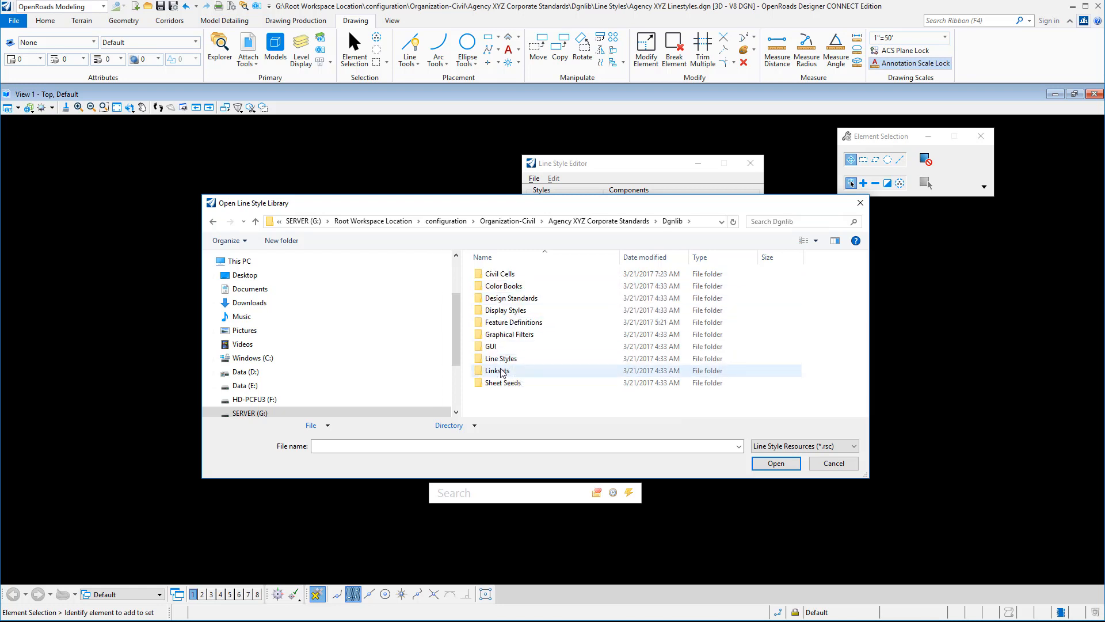
double_click(501, 358)
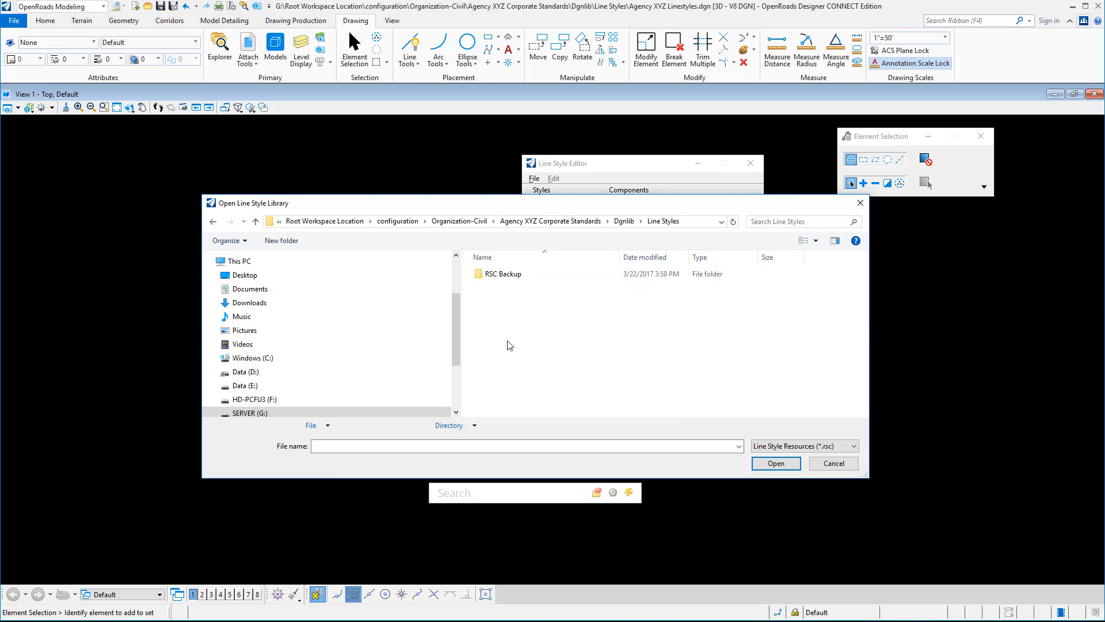
click(501, 277)
double_click(500, 278)
- Open Agency XYZ_3D_Lines.rsc and import all of its line styles, from 3D 102GRail WPost-Le through 3DPaint: Xwalk Ang
click(501, 275)
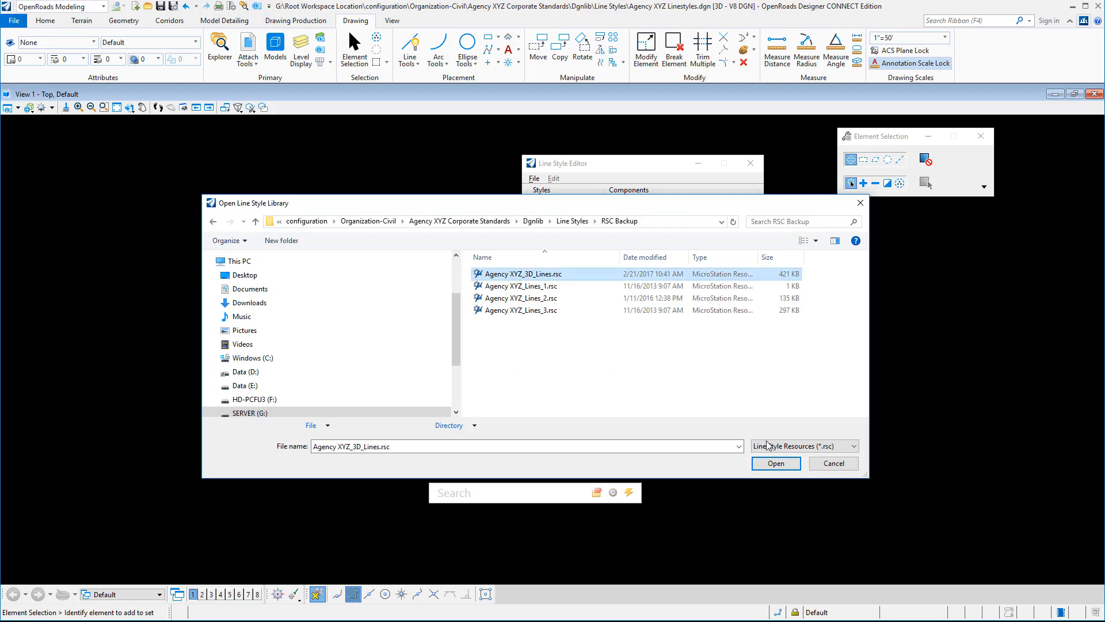
click(776, 464)
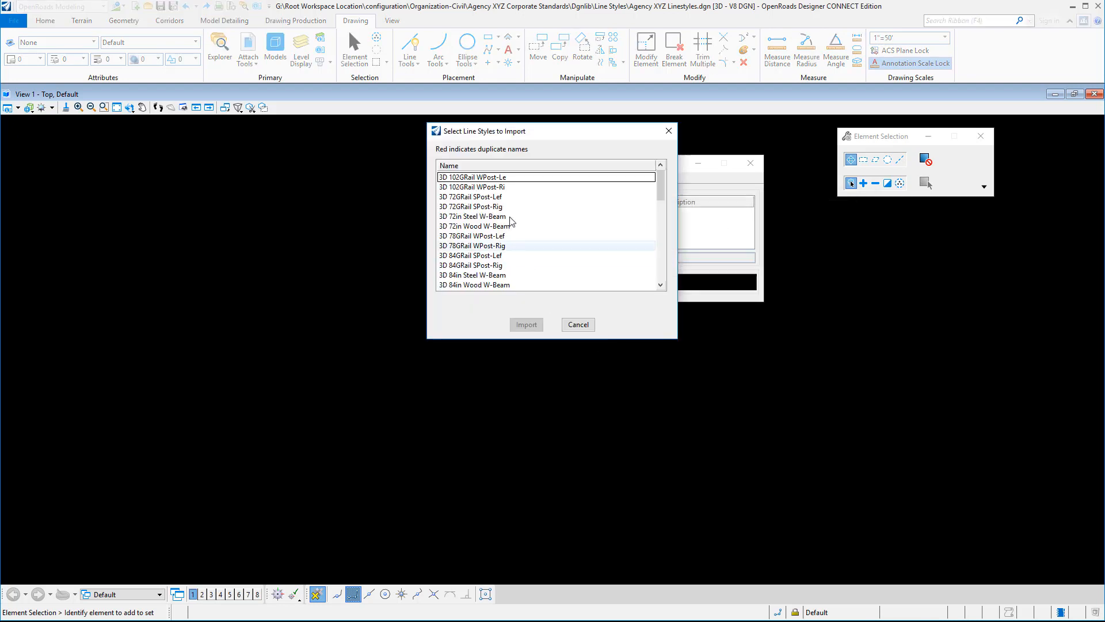
click(496, 179)
scroll(507, 259, down, 10)
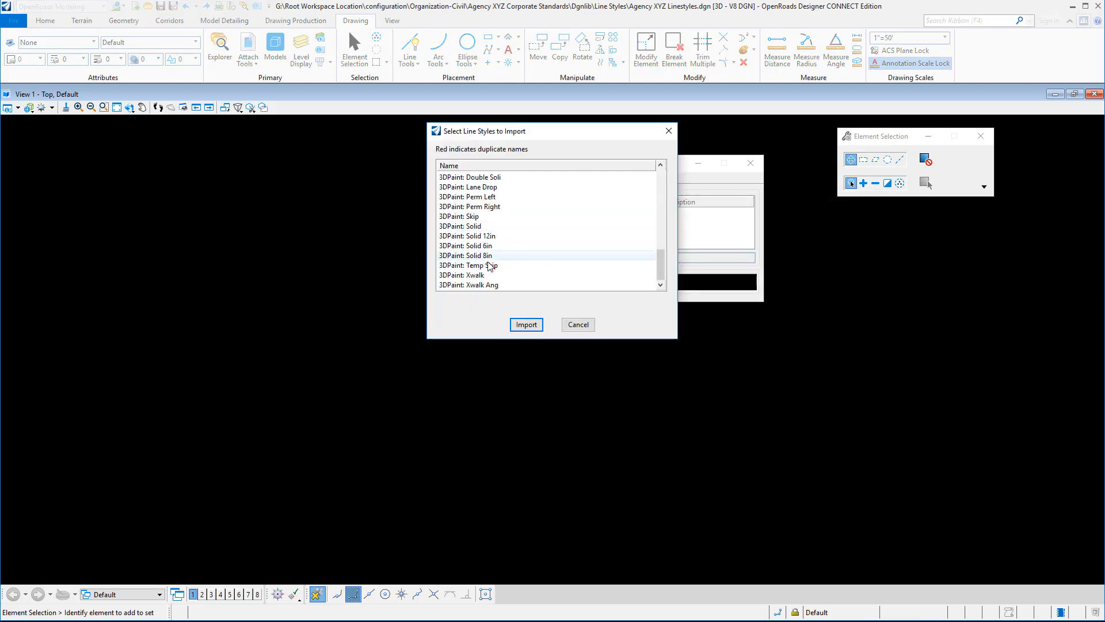
shift+click(472, 284)
click(521, 324)
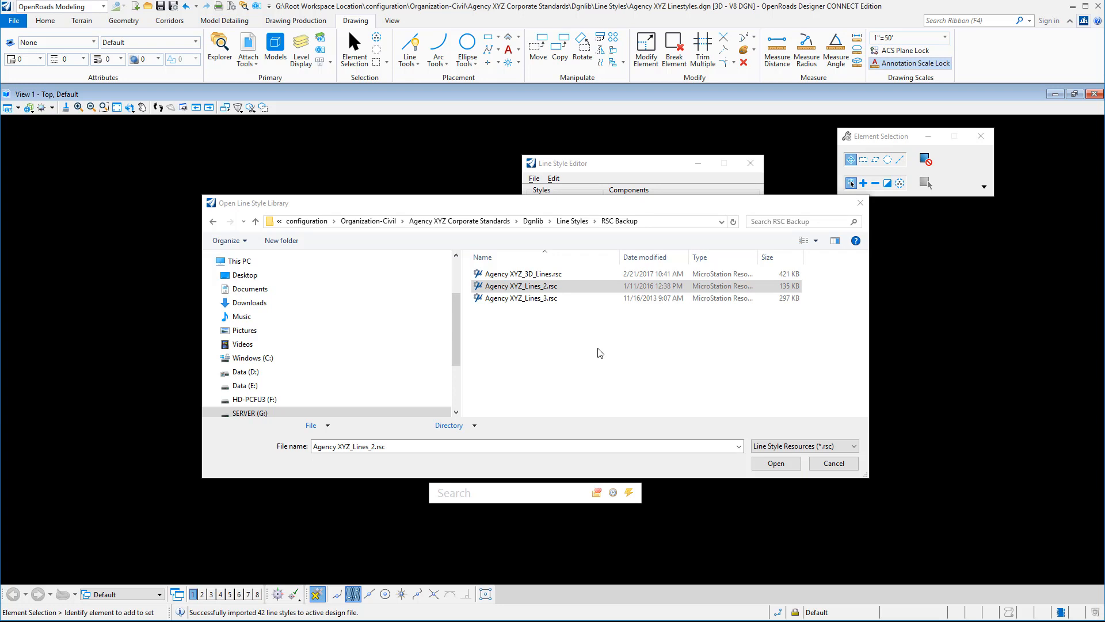
- Open Agency XYZ_Lines_2.rsc and import all of its line styles, from ATMS 1d Exist through ATMS xc Exist
click(774, 463)
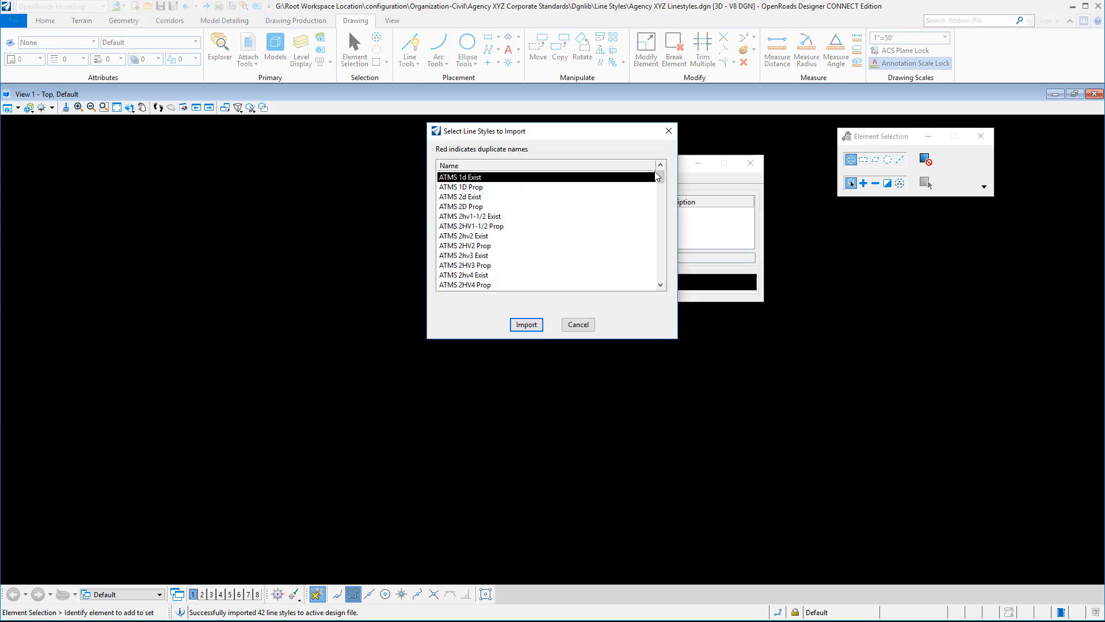
scroll(552, 277, down, 15)
shift+click(489, 285)
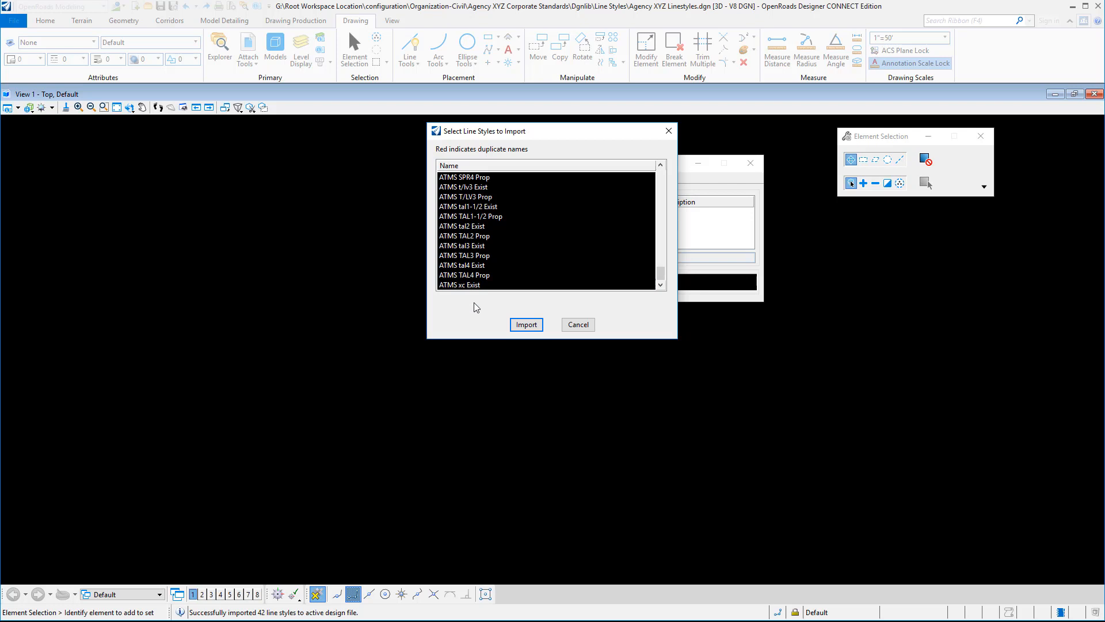
click(526, 324)
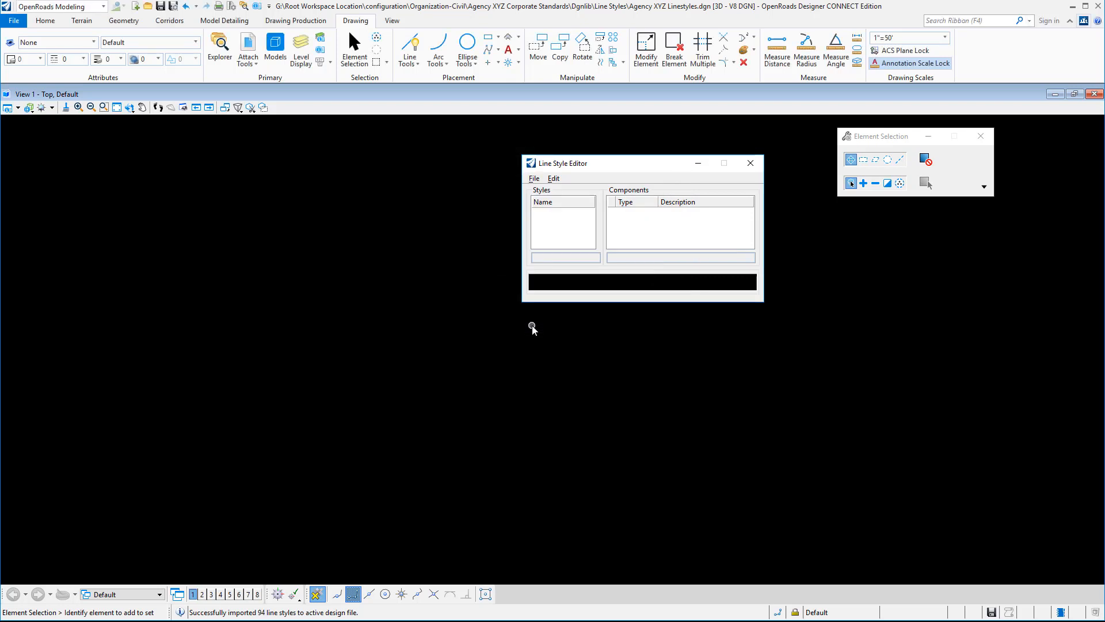
- Import all line styles from Agency XYZ_Lines_3.rsc, from Barrier Conc Exist through Water Line Prop
click(534, 178)
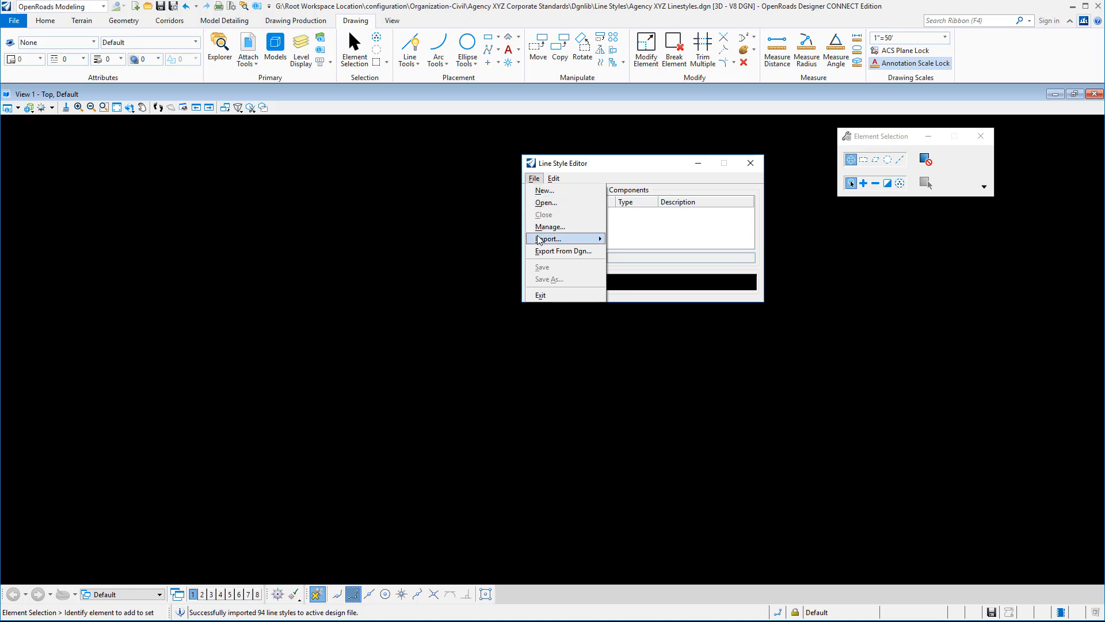
mouse_move(541, 239)
click(619, 253)
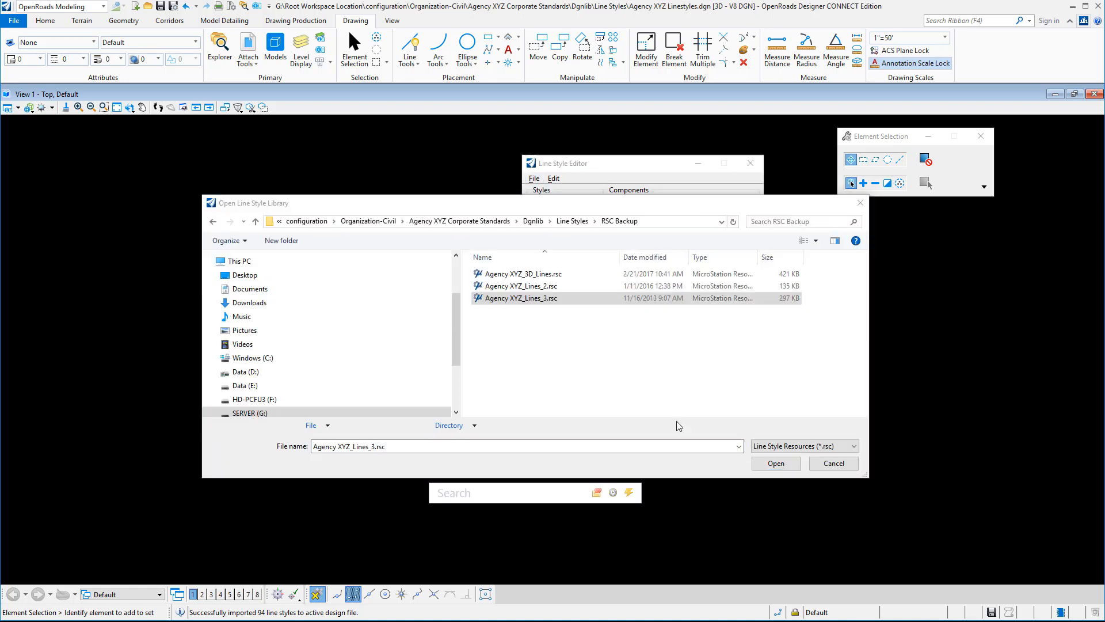
click(776, 463)
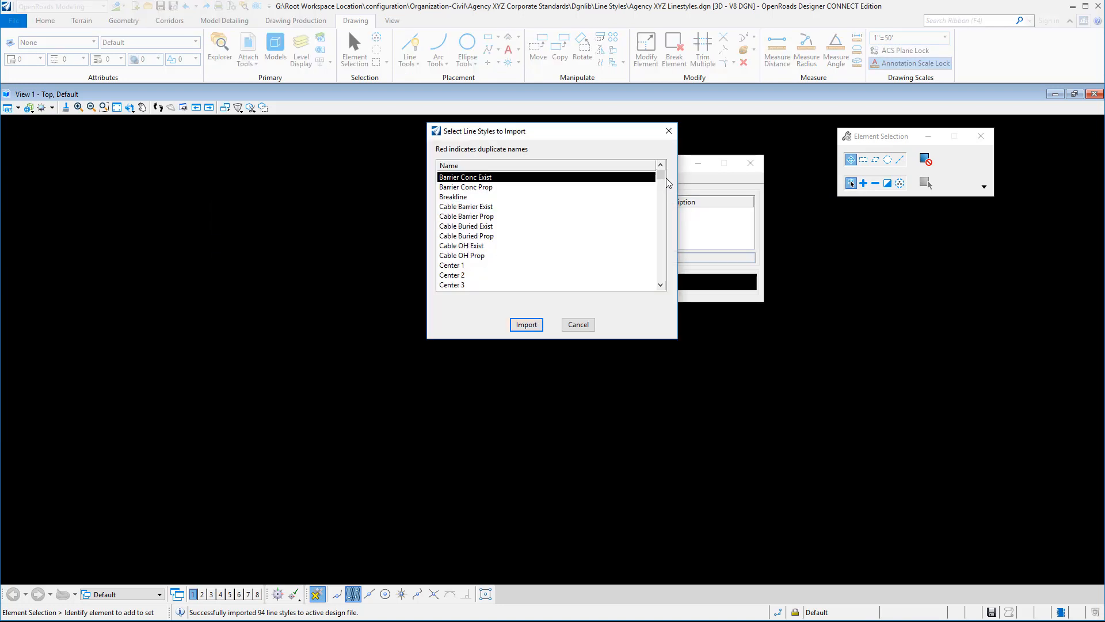
drag(661, 175, 660, 283)
shift+click(461, 285)
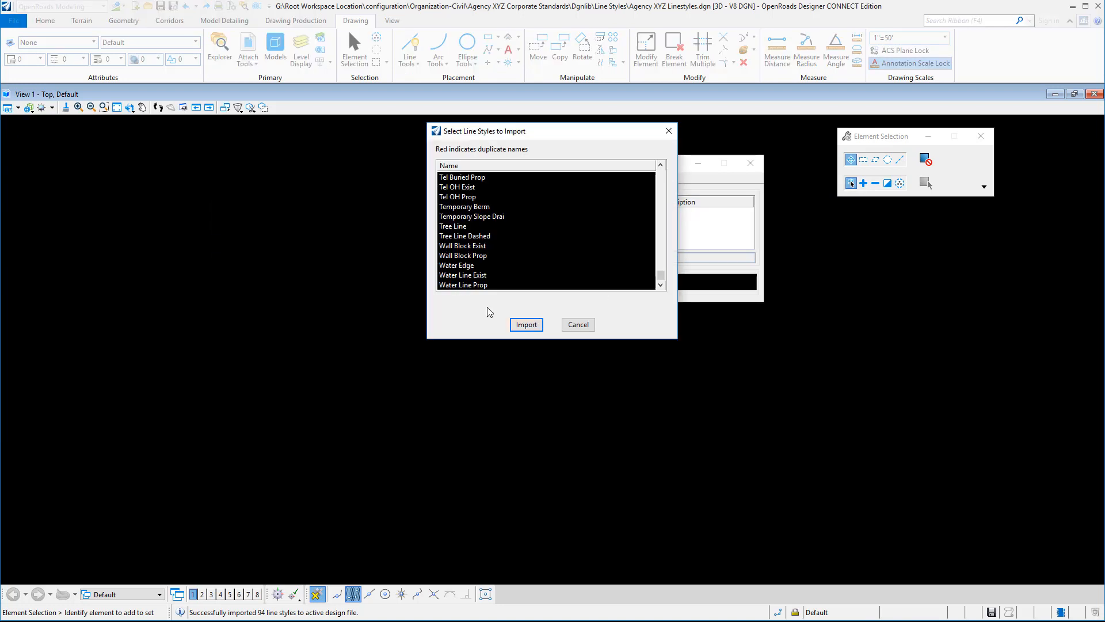
click(526, 324)
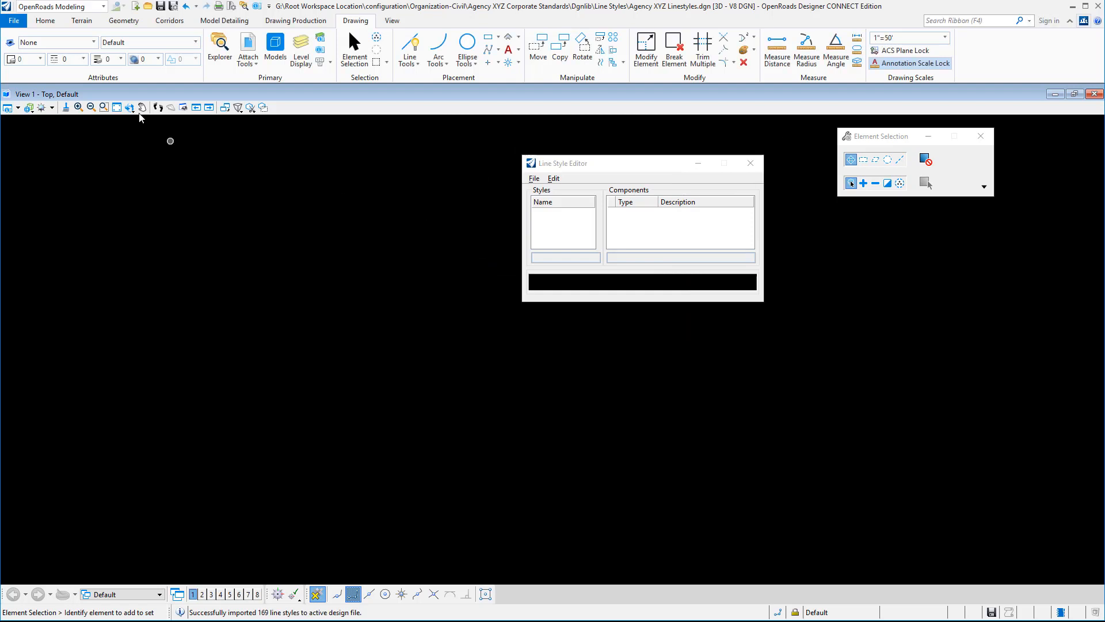
- Review the custom styles in the active line style list and close the Line Style Editor
click(63, 58)
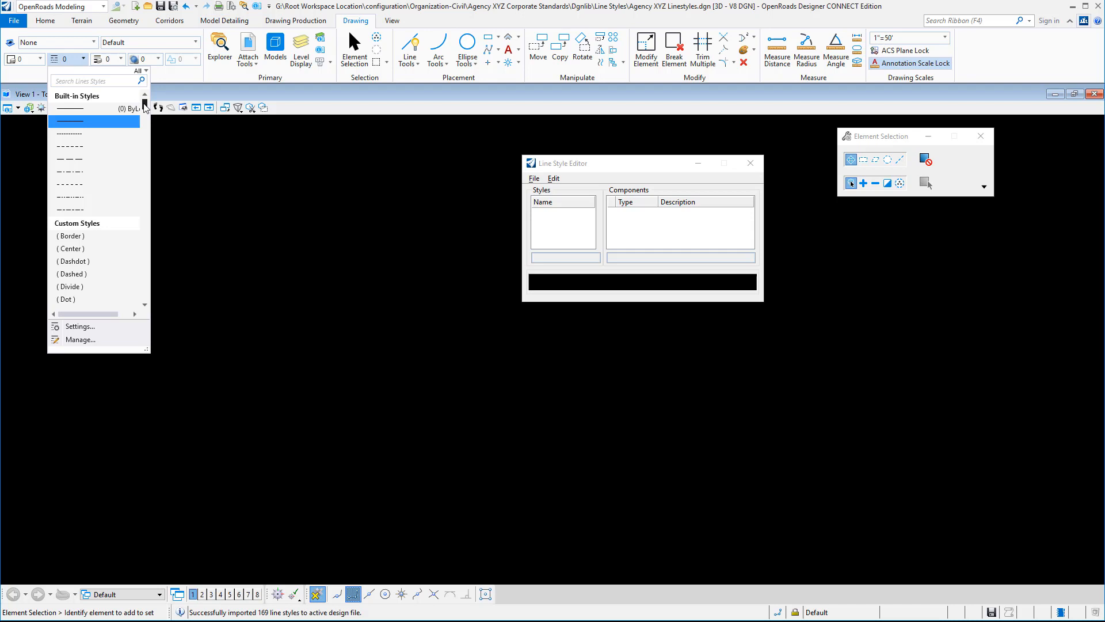
mouse_move(145, 104)
mouse_down()
mouse_move(142, 301)
mouse_move(148, 102)
mouse_up()
click(751, 168)
click(750, 167)
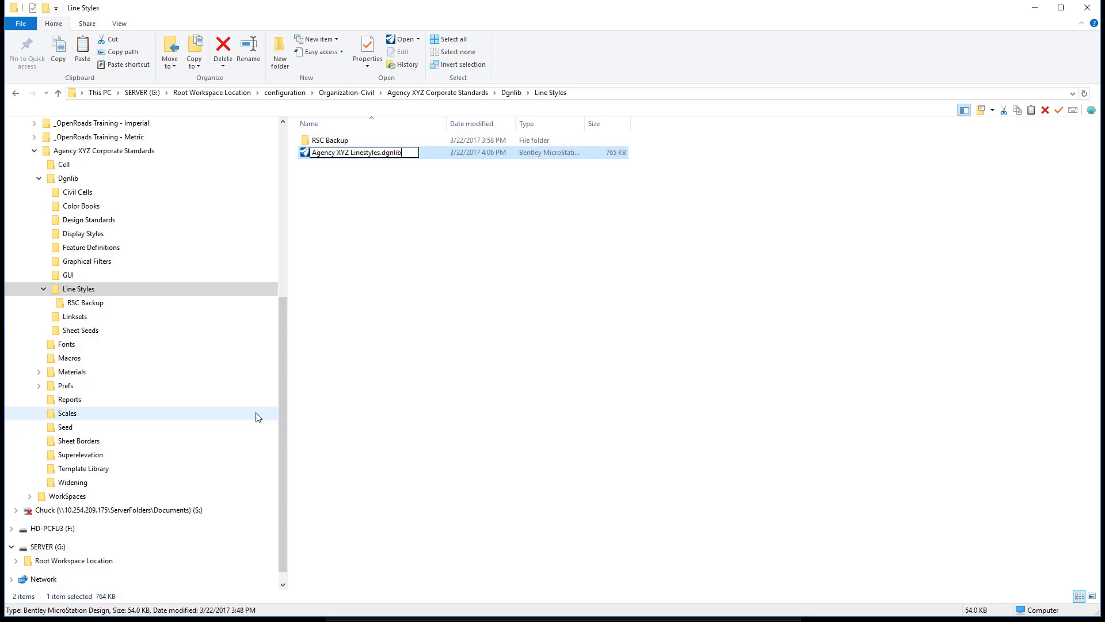
- Rename the line style file in the Line Styles folder as Agency XYZ Linestyles.dgnlib, accepting the extension change
key(Return)
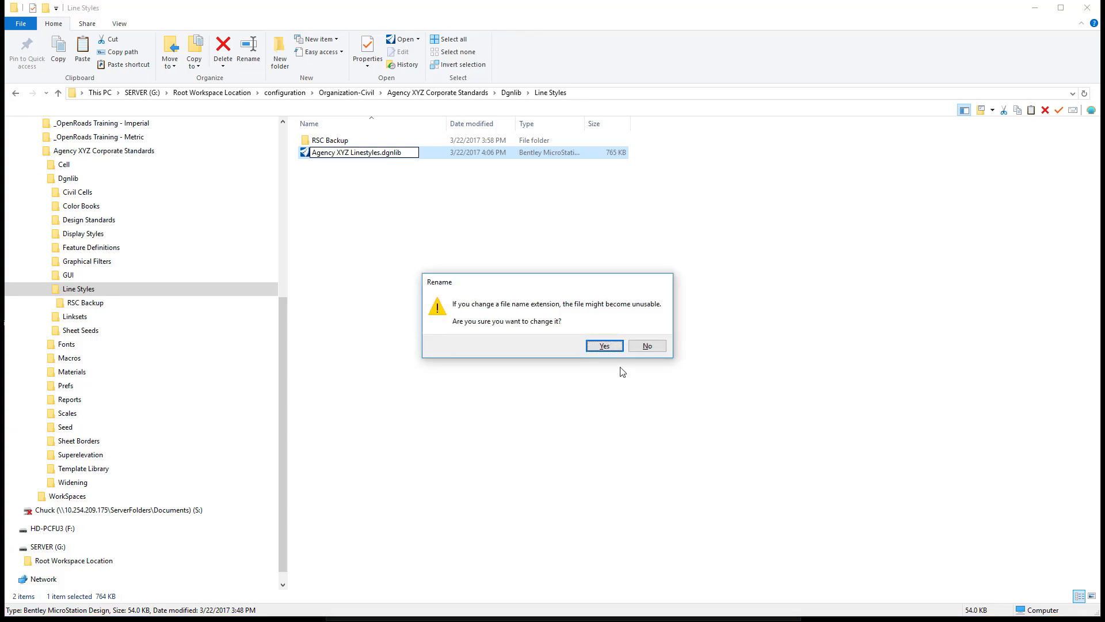
click(604, 345)
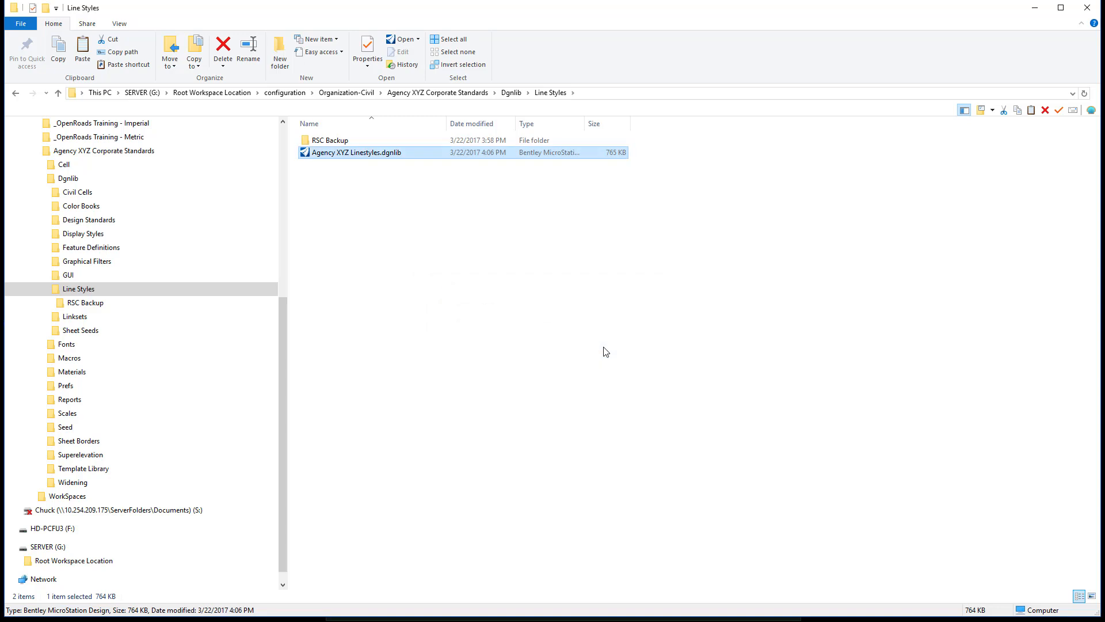